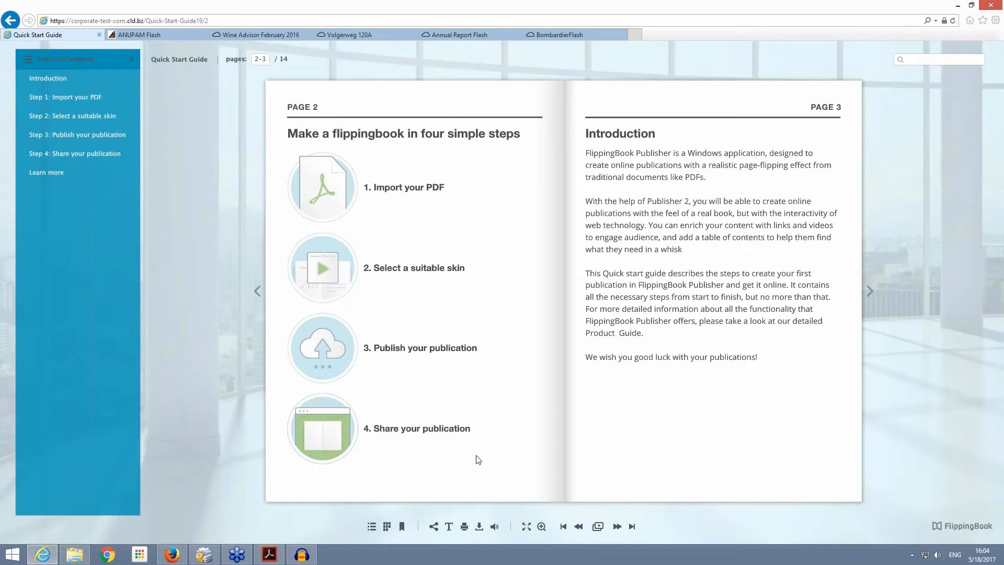
# Step: Switch to Firefox and go through the basic HTML version of the Quick Start Guide up to page 3
pyautogui.click(173, 555)
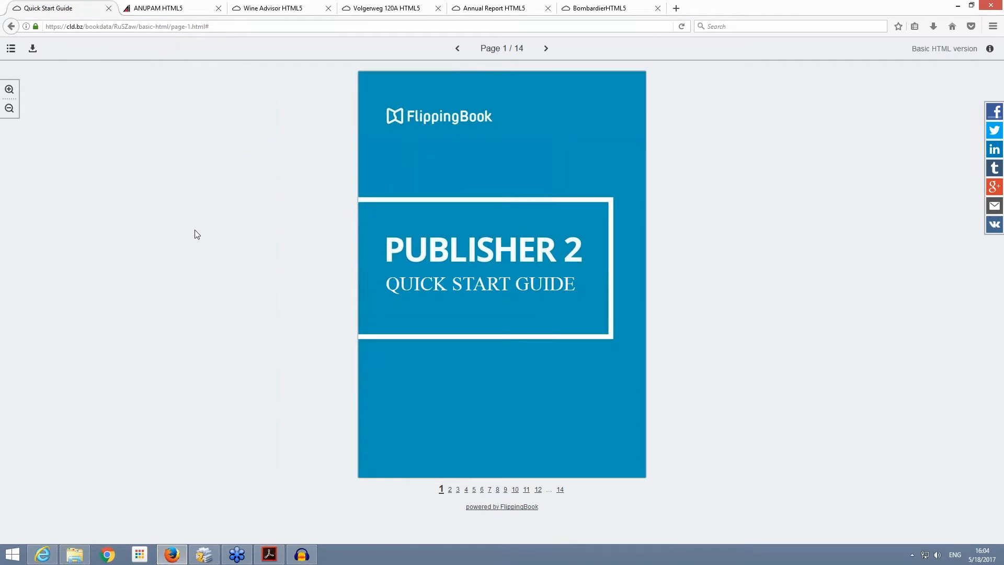
pyautogui.click(450, 491)
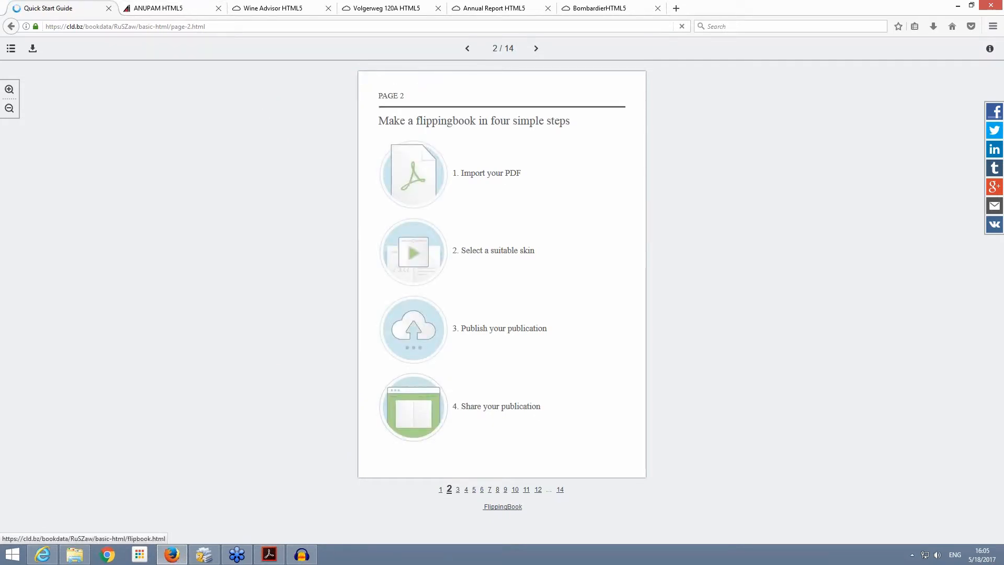
pyautogui.click(458, 490)
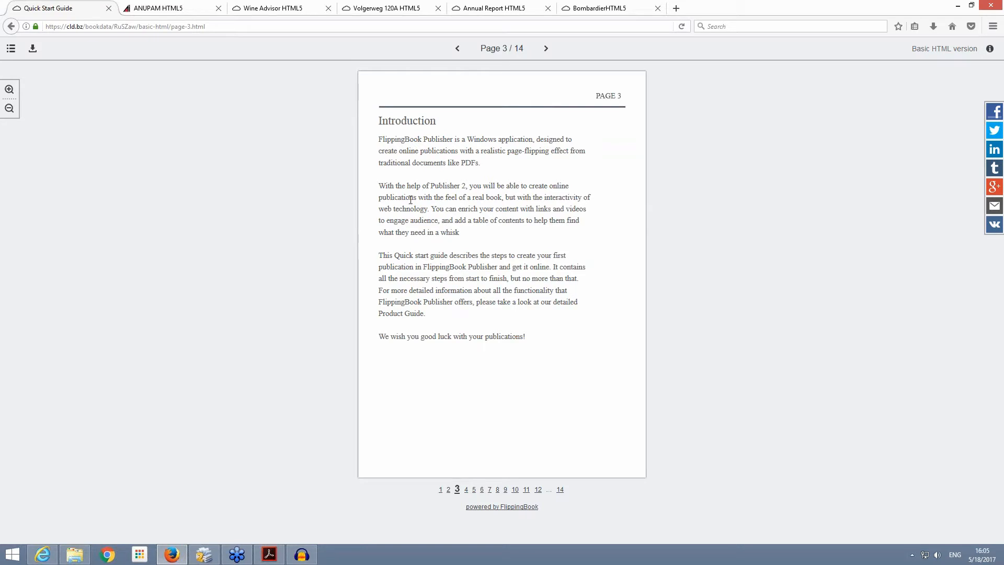
# Step: Return to Internet Explorer and restore both browser windows from full size so the Flash and HTML versions sit side by side
pyautogui.click(40, 559)
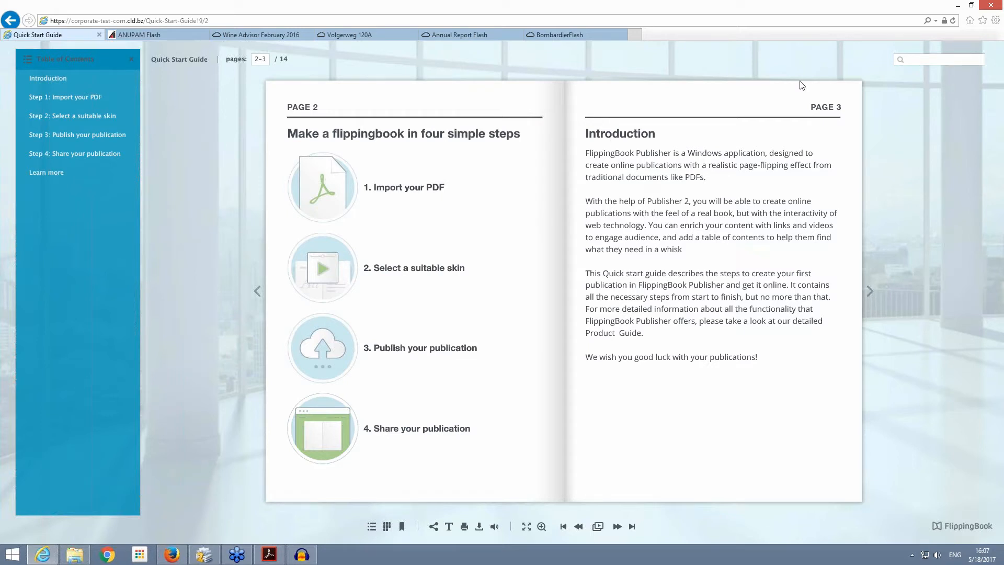
pyautogui.click(971, 5)
pyautogui.click(805, 6)
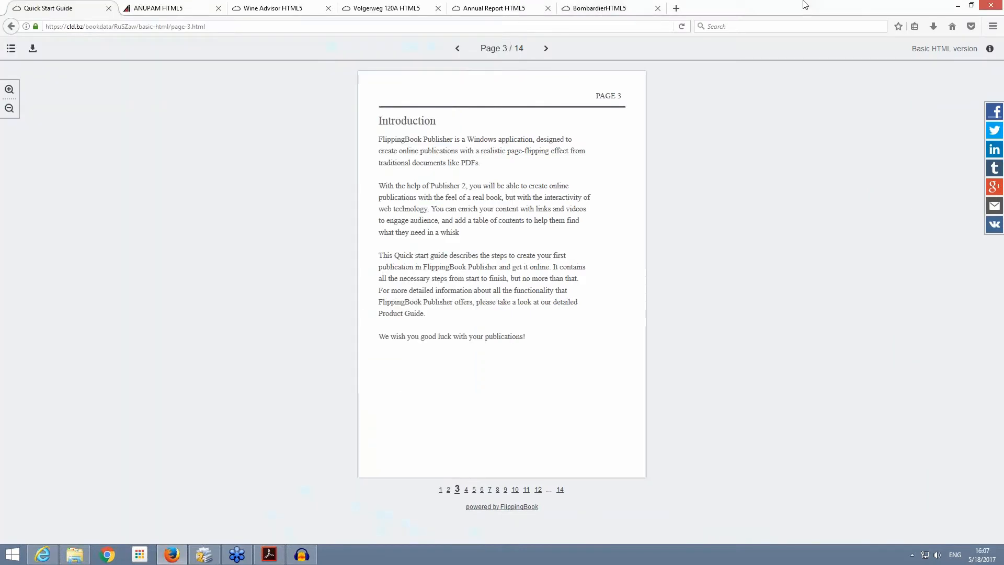
pyautogui.click(971, 6)
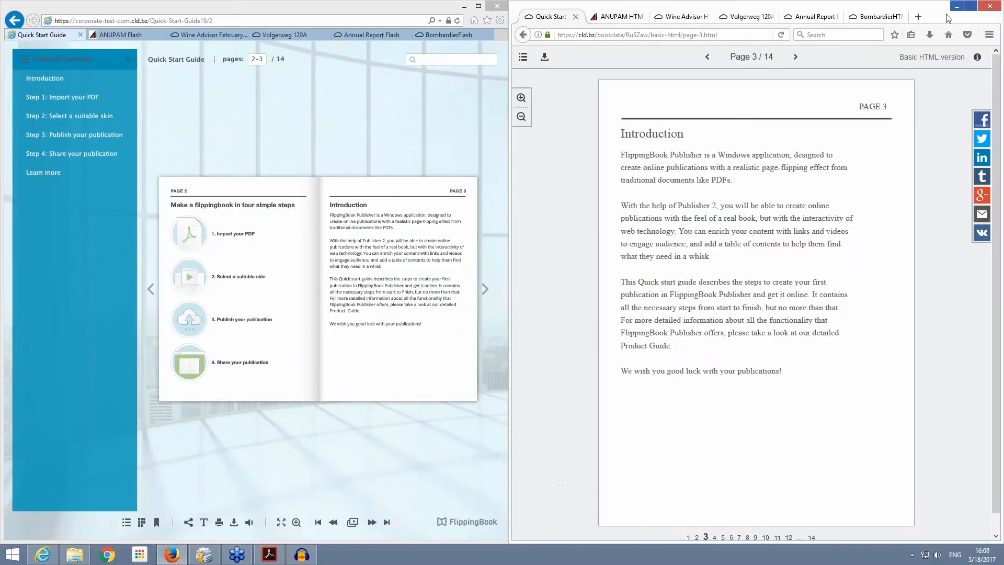
# Step: Show the ANUPAM publication in HTML5 in Firefox and in Flash in Internet Explorer, and reload both to compare loading
pyautogui.click(619, 16)
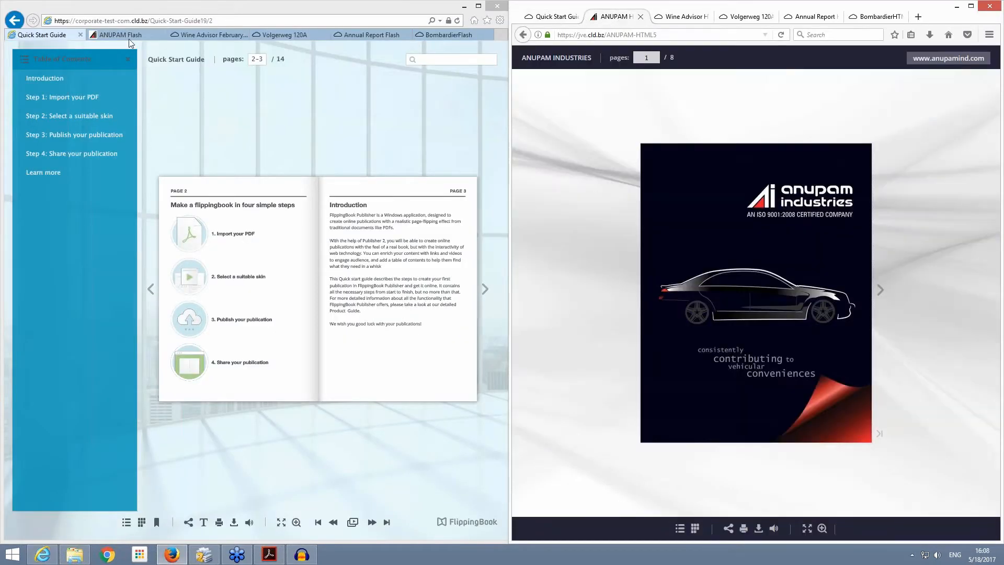
pyautogui.click(117, 27)
pyautogui.click(117, 35)
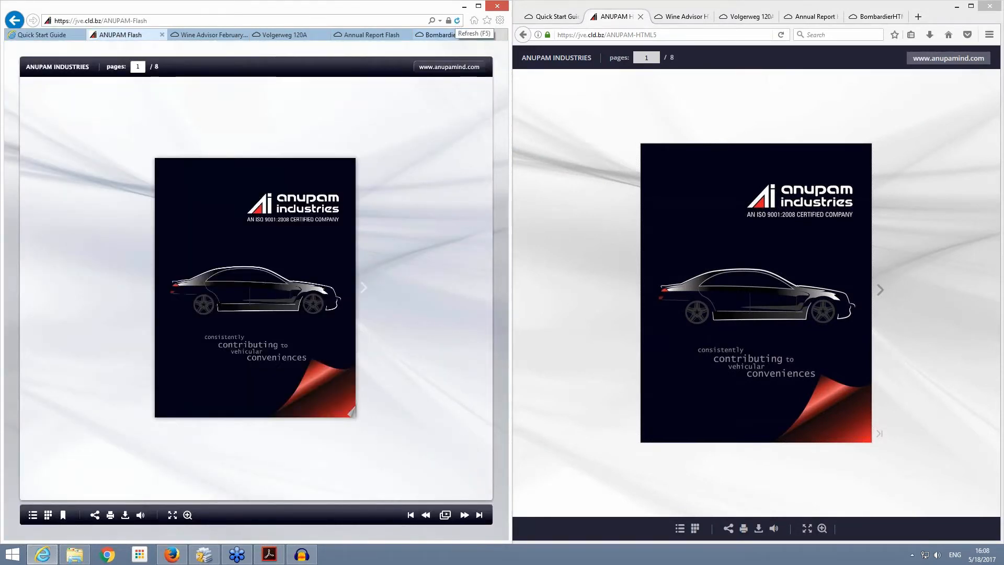
pyautogui.click(457, 21)
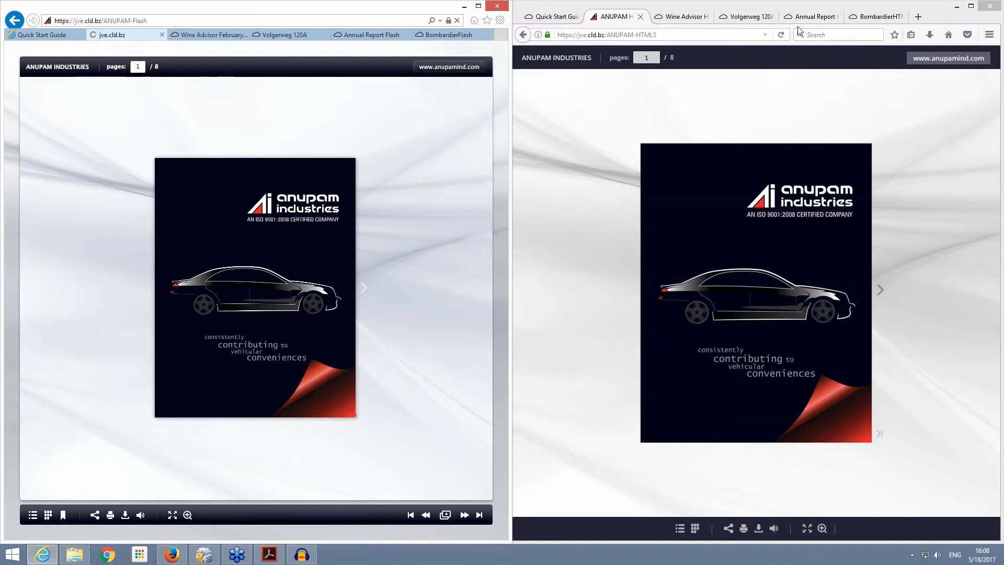
pyautogui.click(781, 35)
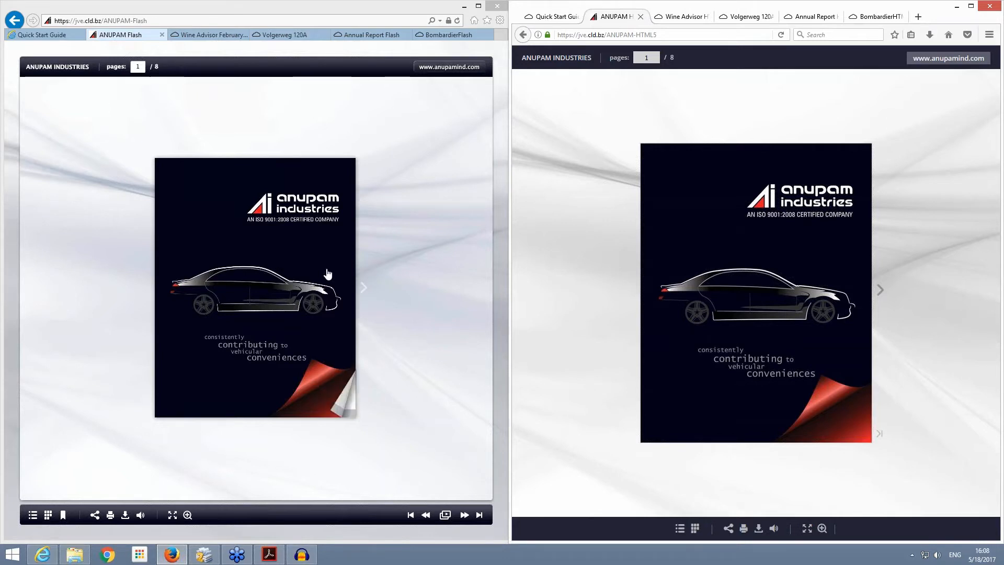
pyautogui.click(781, 34)
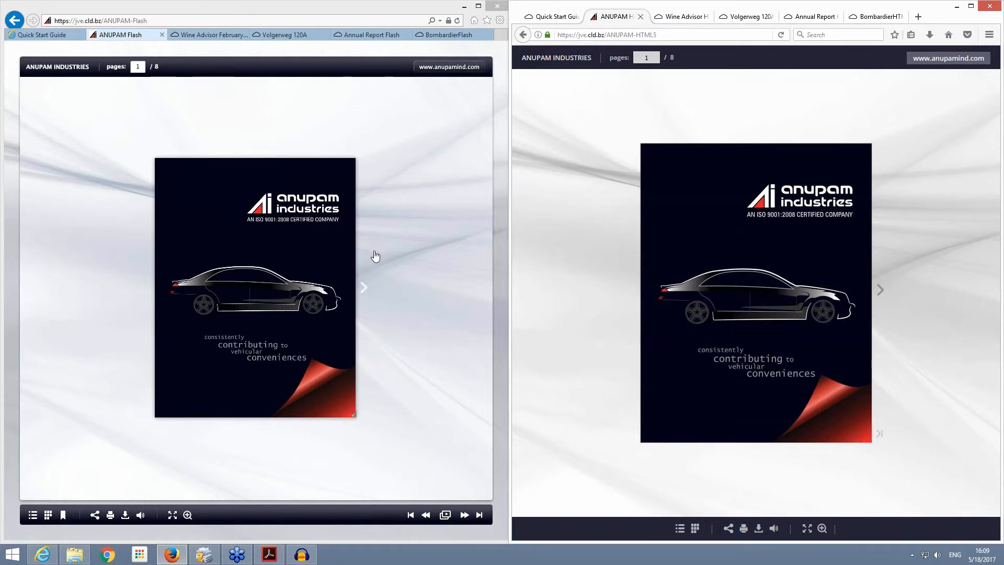
# Step: Turn from the cover to pages 2-3 in both the Flash and HTML5 ANUPAM publications
pyautogui.click(366, 269)
pyautogui.click(368, 273)
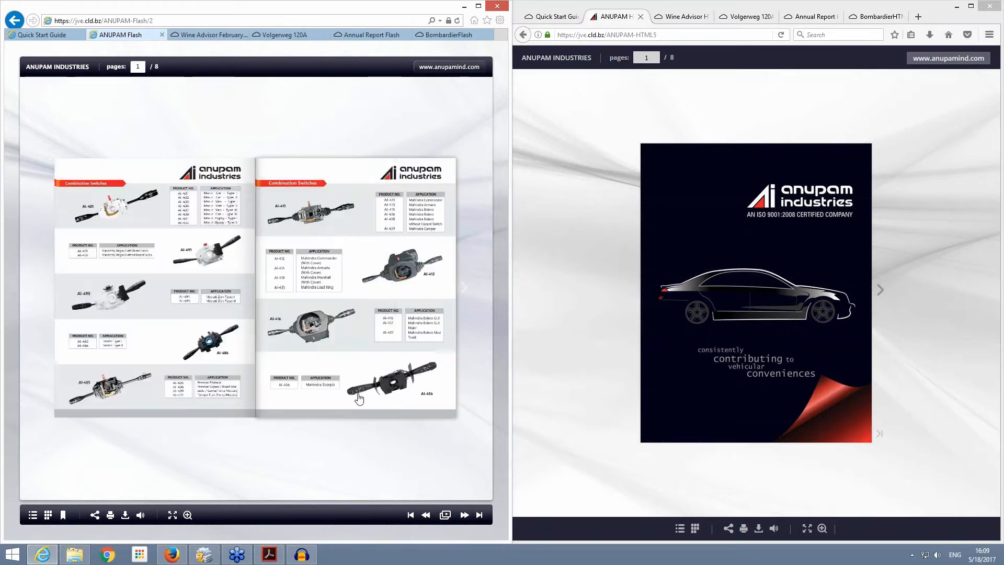
pyautogui.click(883, 288)
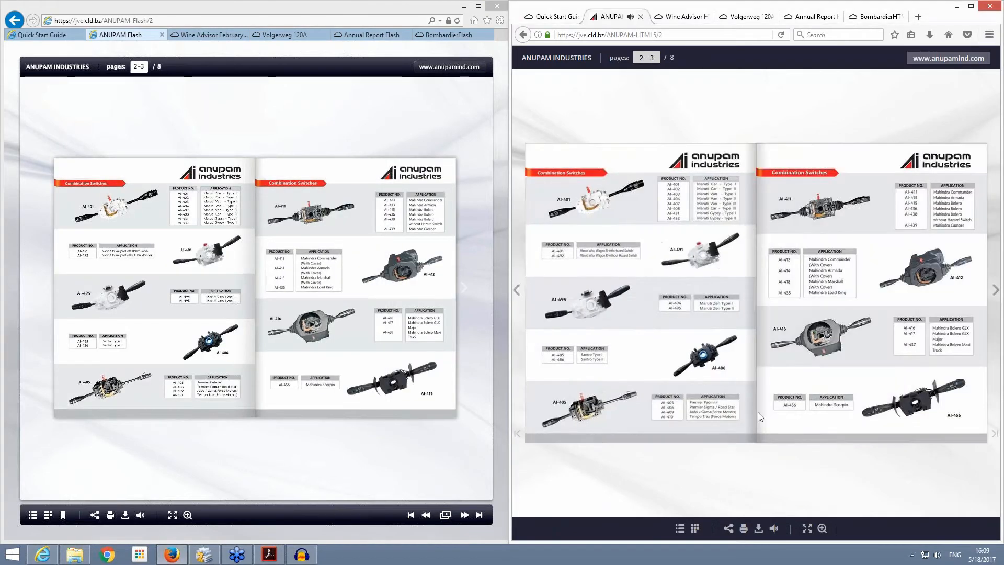
# Step: Compare page turning by flipping the Flash ANUPAM version back to its cover and forward, and bring both versions to pages 4-5
pyautogui.moveTo(543, 437); pyautogui.dragTo(878, 372)
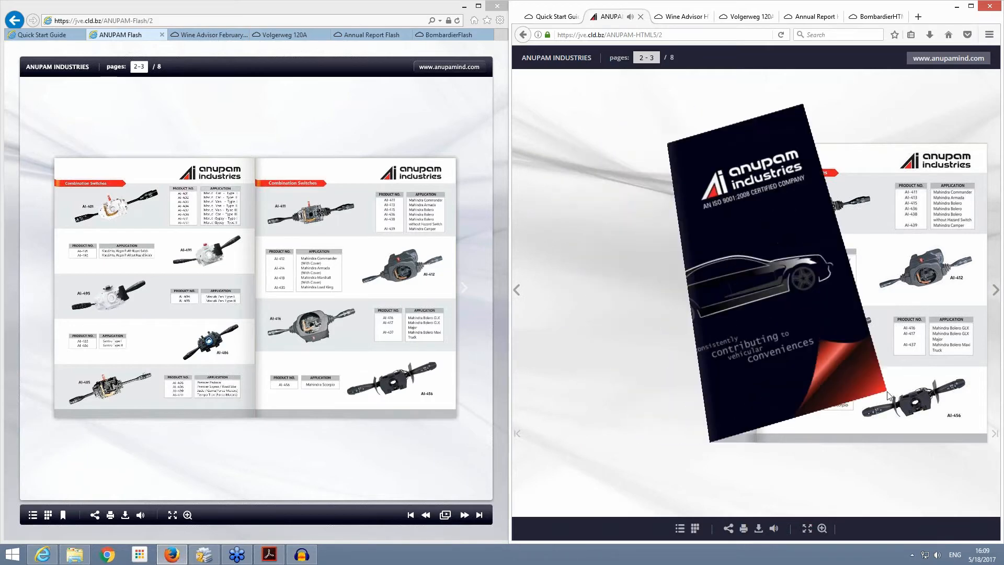
pyautogui.click(59, 412)
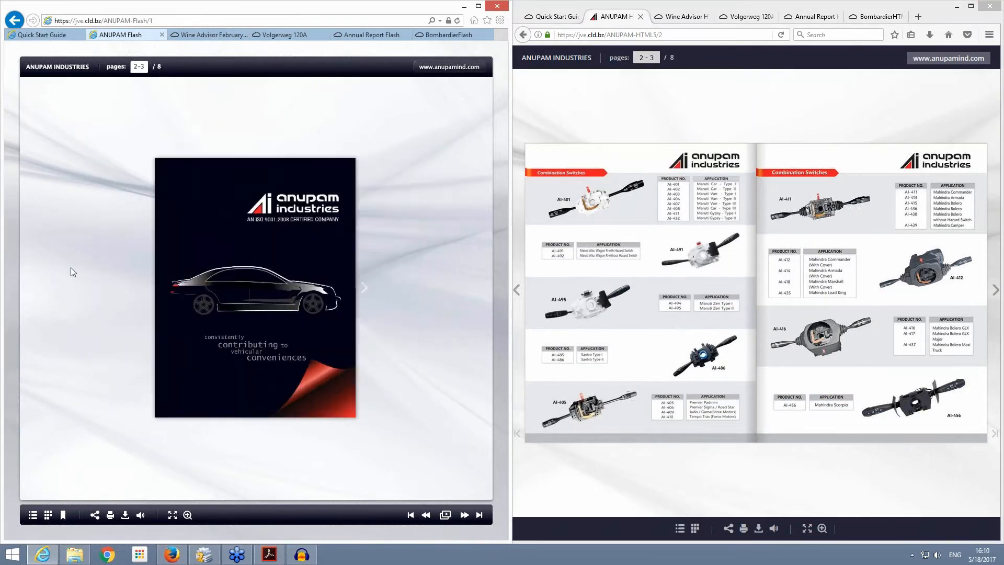
pyautogui.click(402, 276)
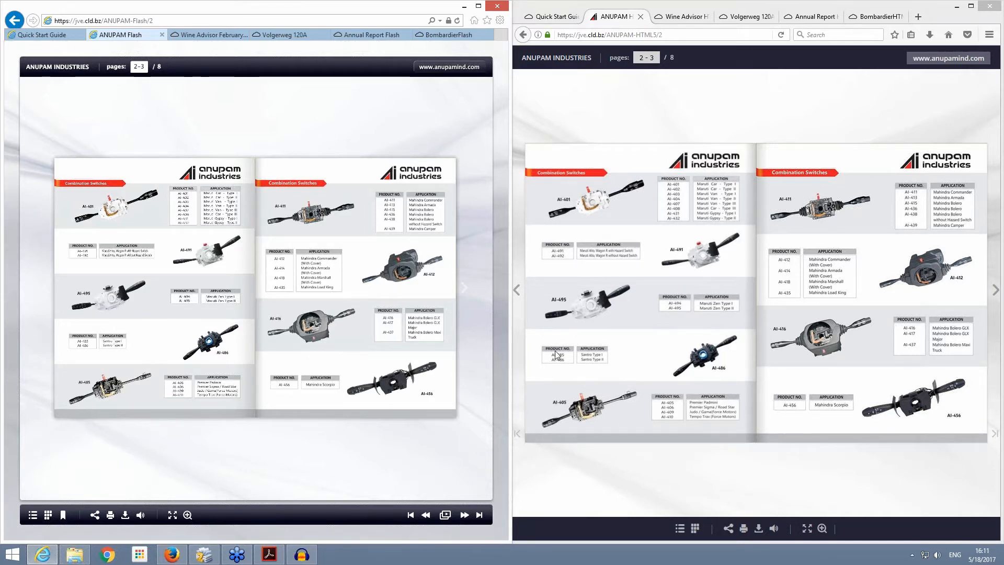
pyautogui.click(391, 343)
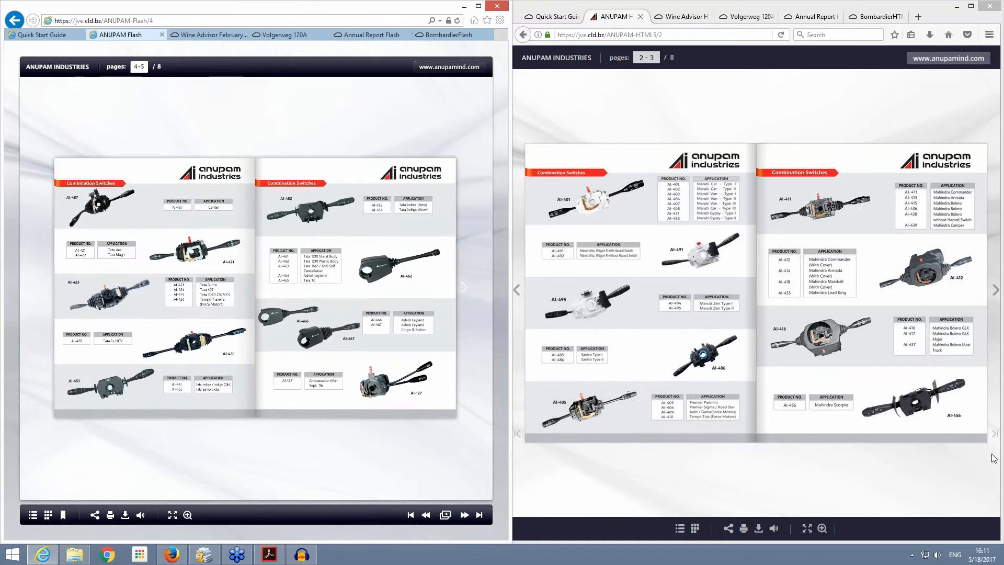
pyautogui.click(997, 285)
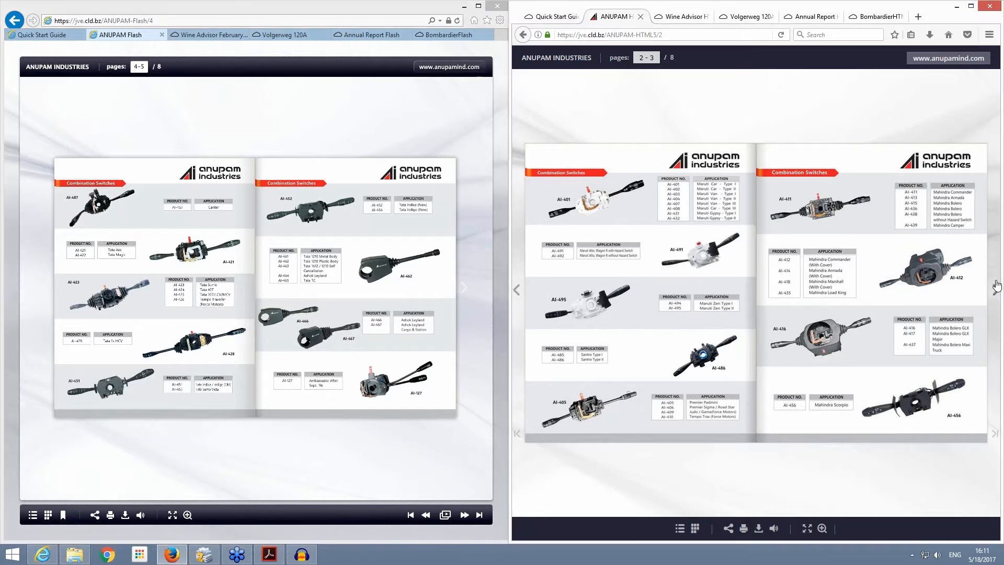
# Step: Show the Wine Advisor publication in both browsers and turn the Flash and HTML5 versions to pages 6-7
pyautogui.click(213, 35)
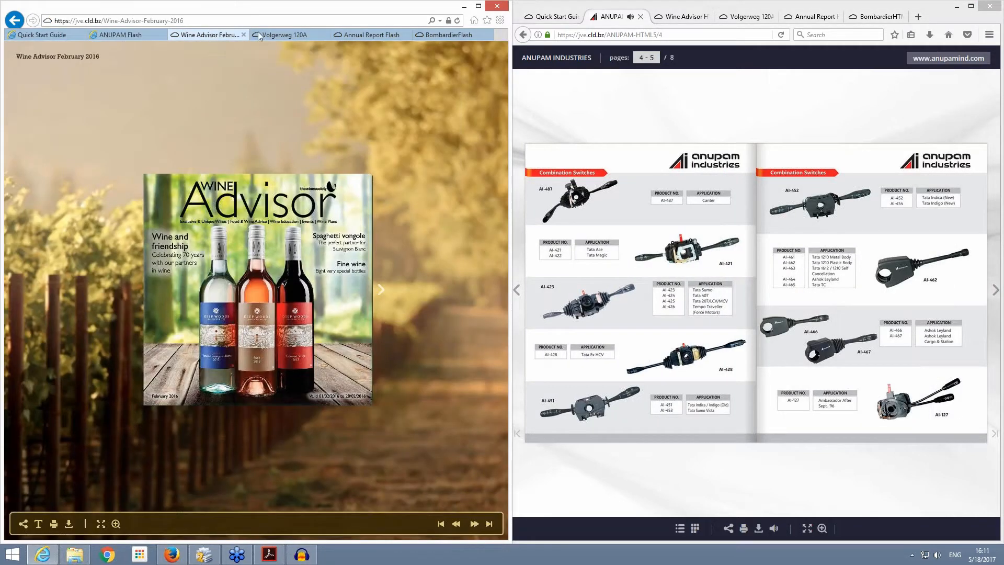
pyautogui.click(692, 16)
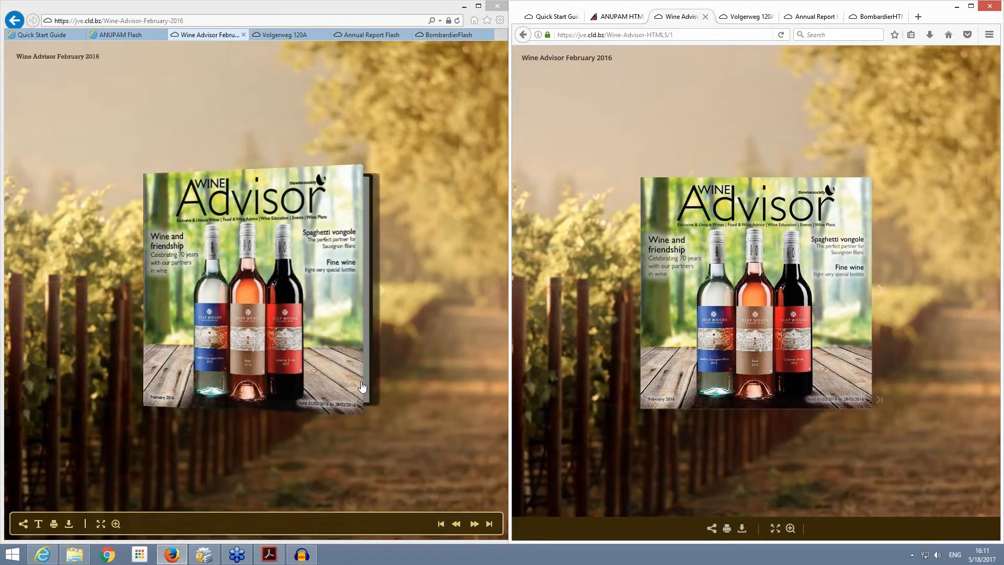
pyautogui.click(381, 290)
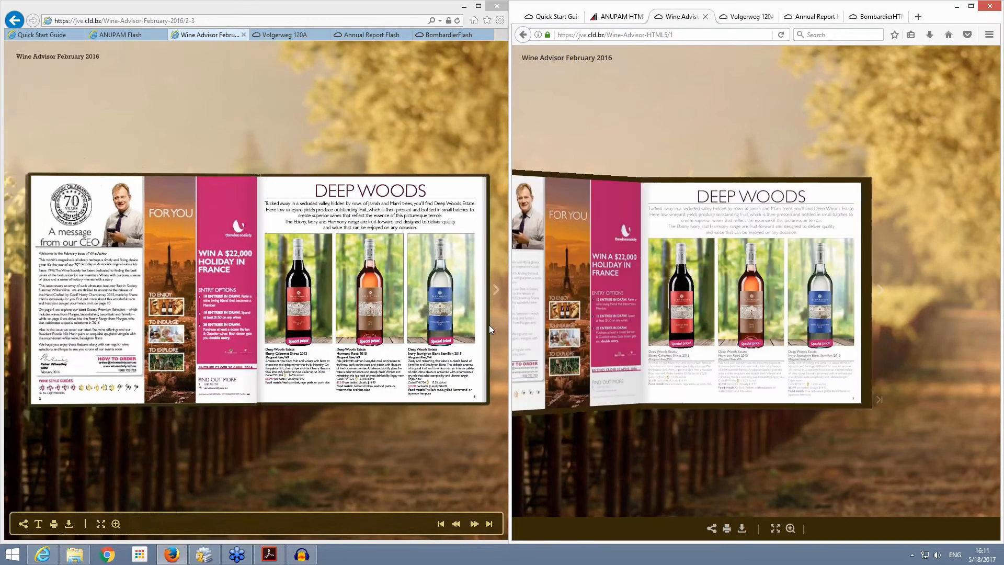
pyautogui.click(499, 286)
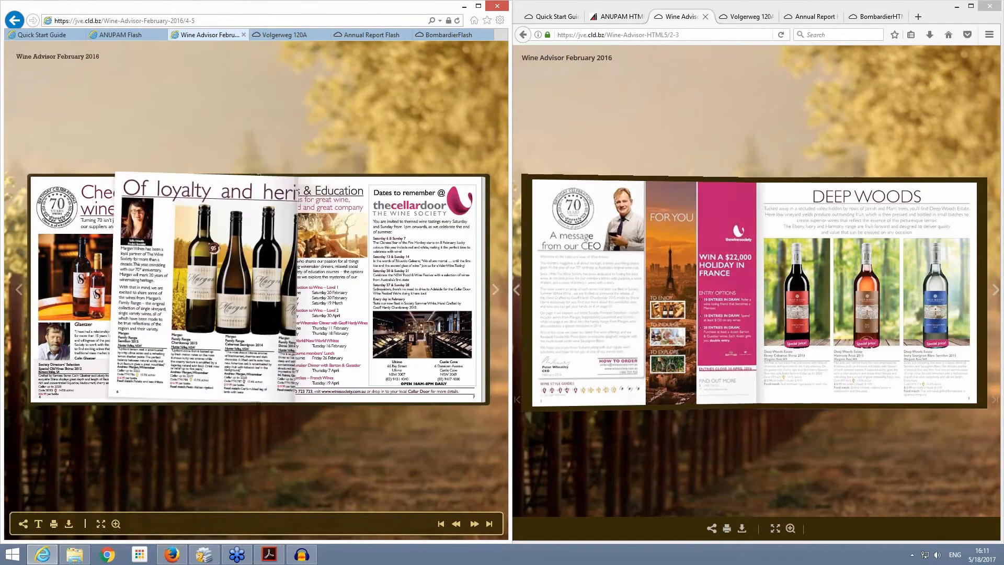
pyautogui.click(995, 289)
pyautogui.click(994, 289)
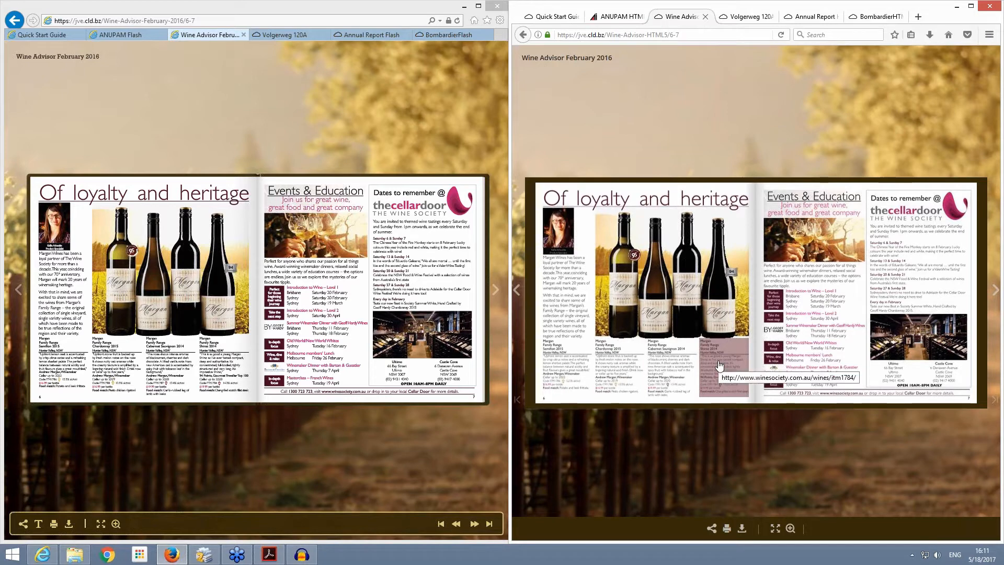
# Step: Open the linked Margan Family Range Shiraz 2014 product page from both Wine Advisor versions, and close both product pages to return
pyautogui.click(223, 370)
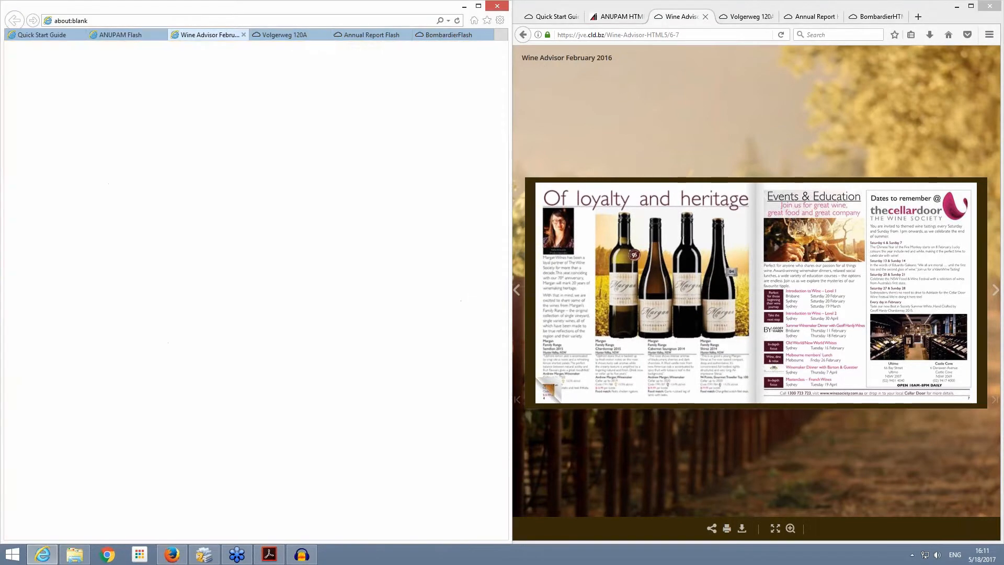
pyautogui.click(723, 362)
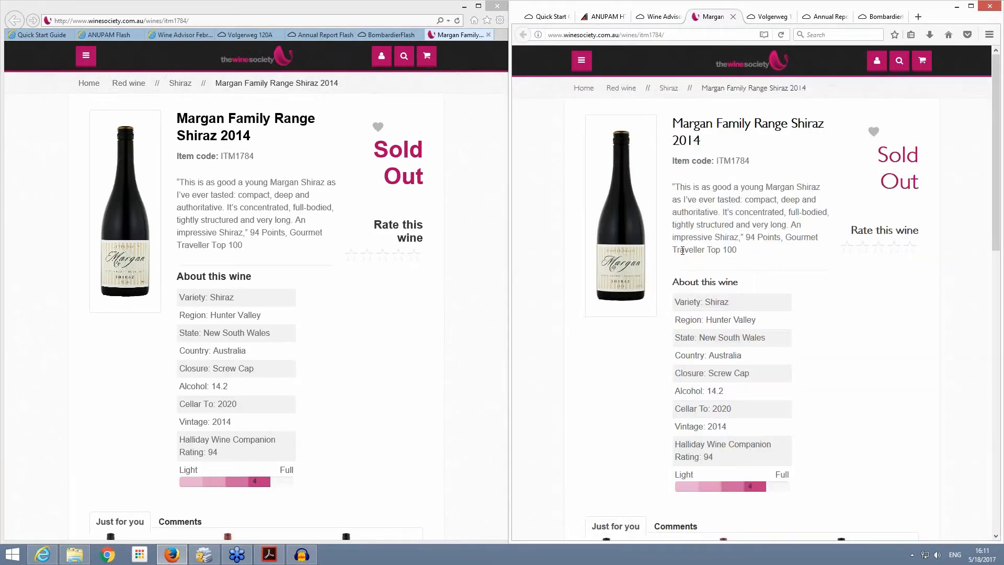
pyautogui.click(733, 18)
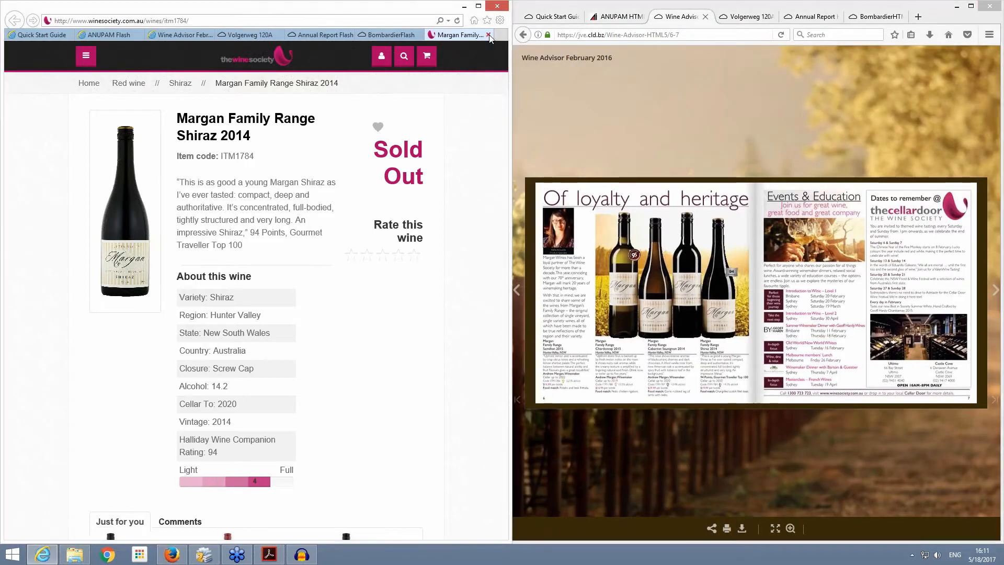
pyautogui.click(489, 35)
pyautogui.click(215, 34)
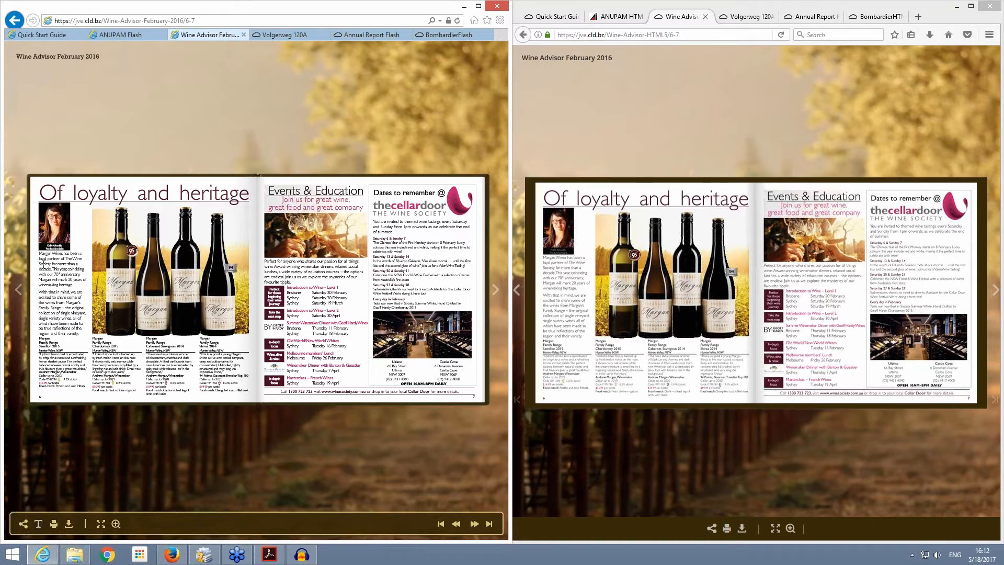
# Step: Select part of the Margan Wines text on page 6 of the Flash Wine Advisor and bring up the option for copying it
pyautogui.moveTo(39, 264); pyautogui.dragTo(69, 297)
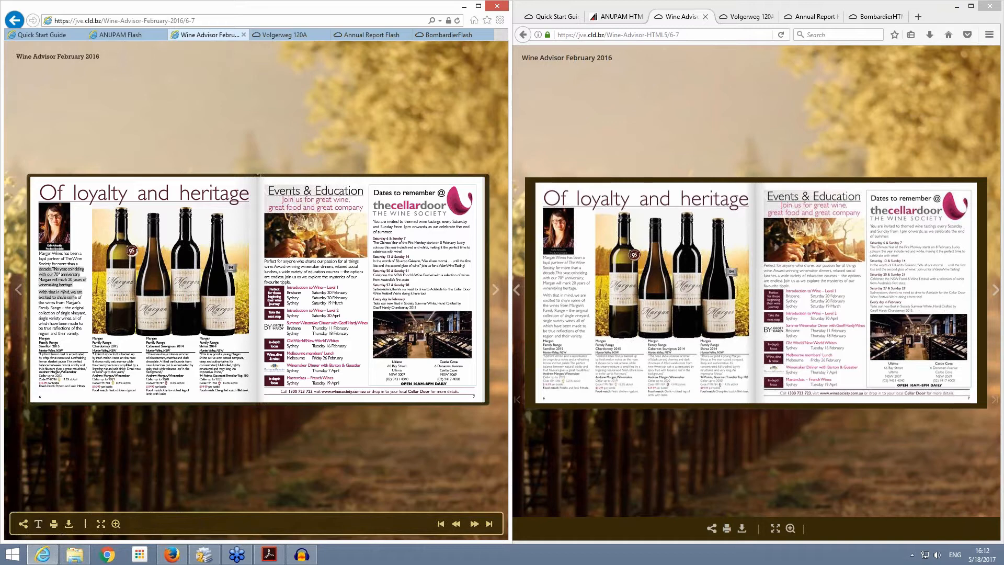
pyautogui.rightClick(62, 293)
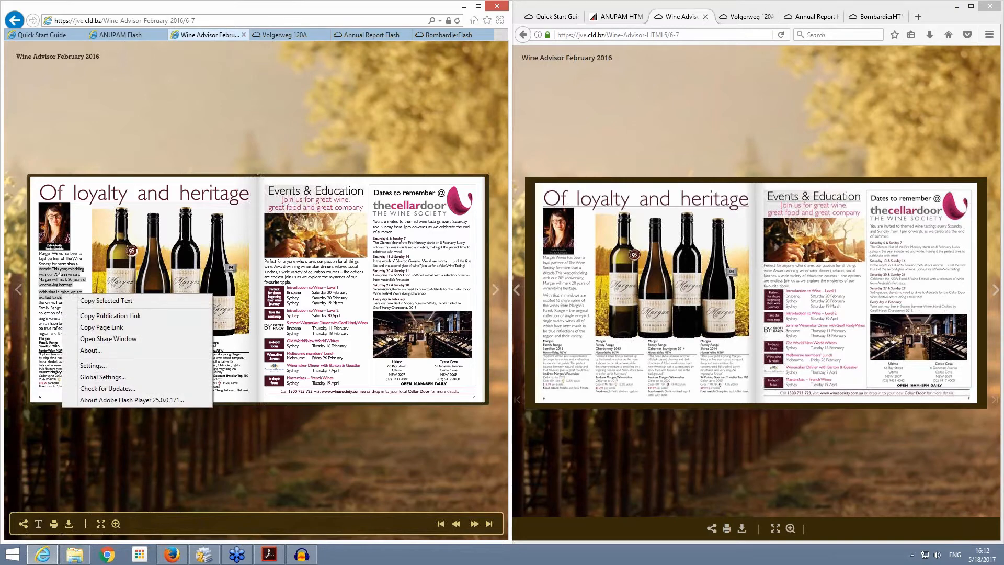
pyautogui.click(85, 301)
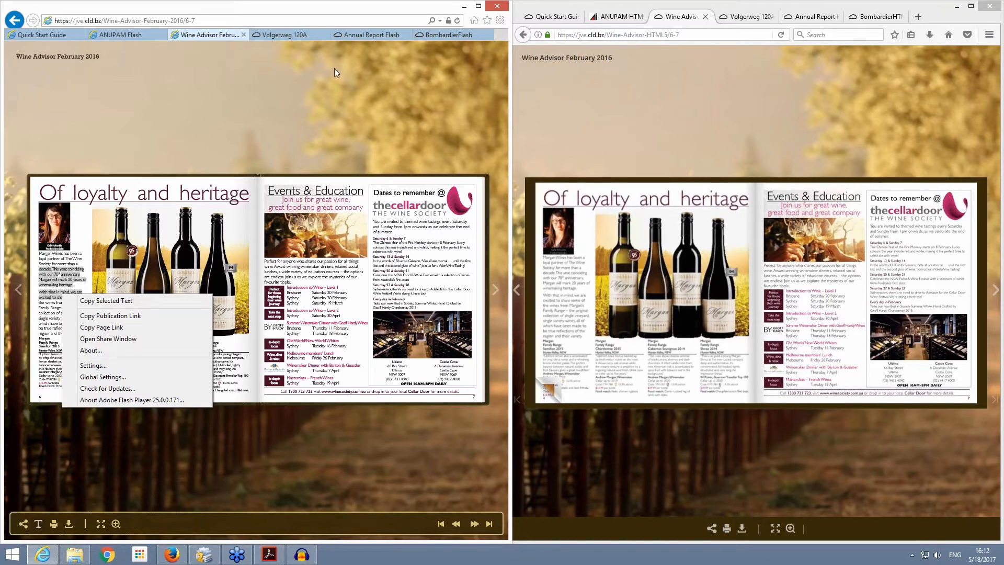
pyautogui.click(273, 34)
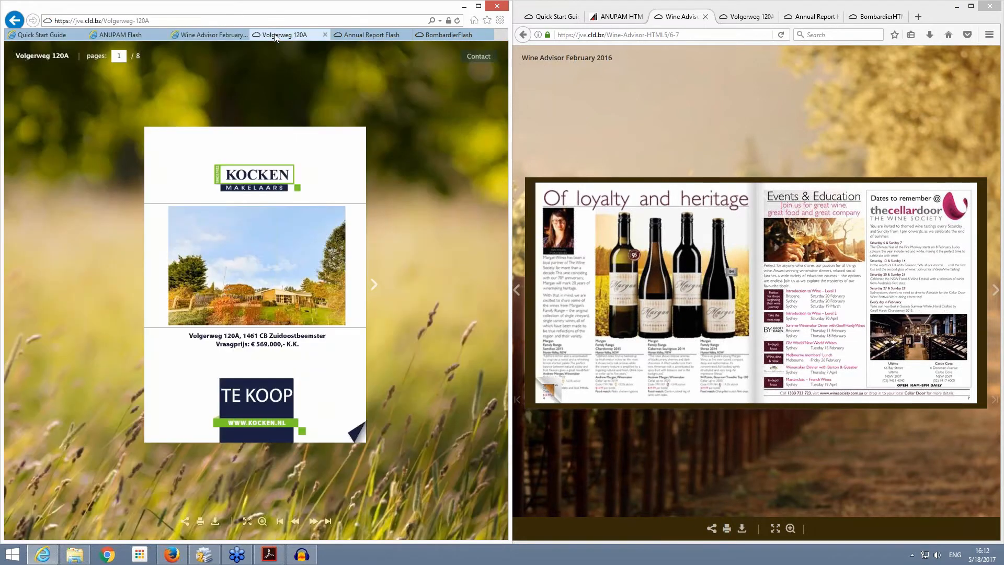
pyautogui.click(751, 17)
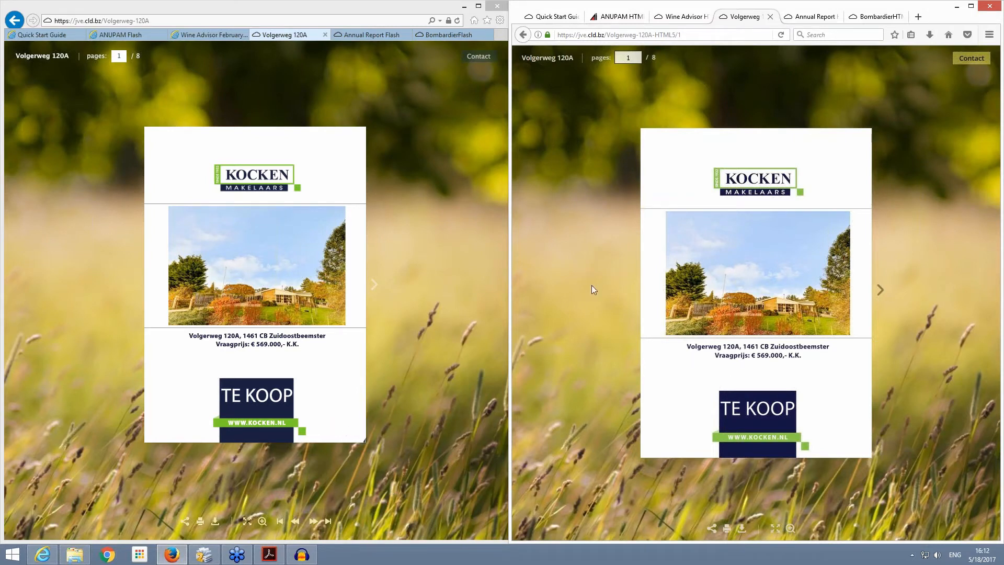
pyautogui.click(389, 285)
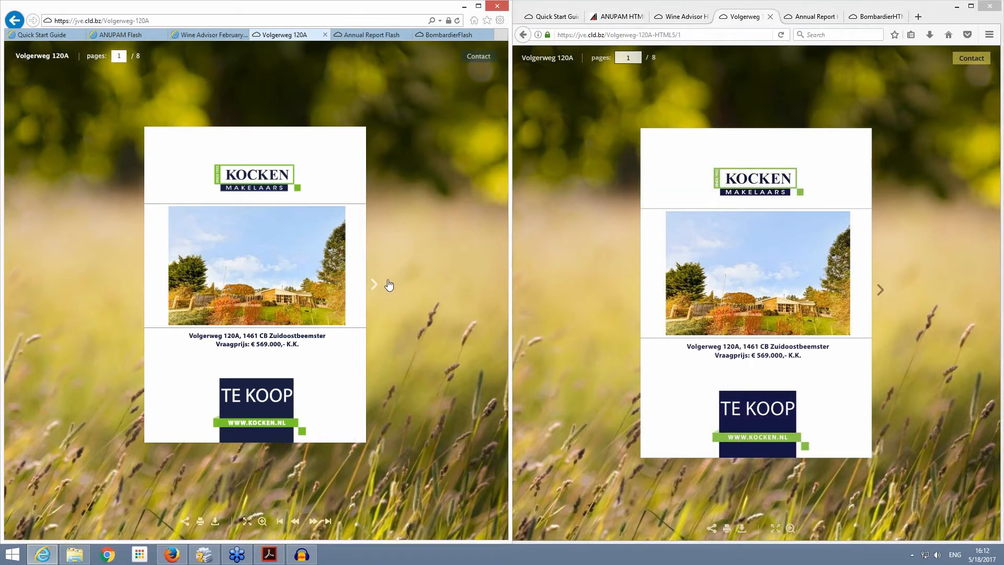
pyautogui.click(388, 285)
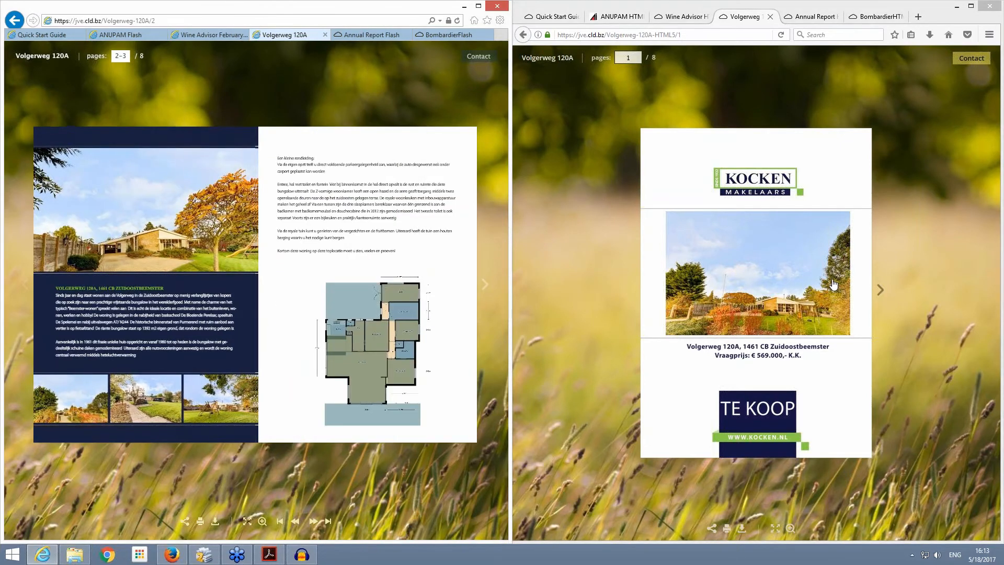
pyautogui.click(883, 287)
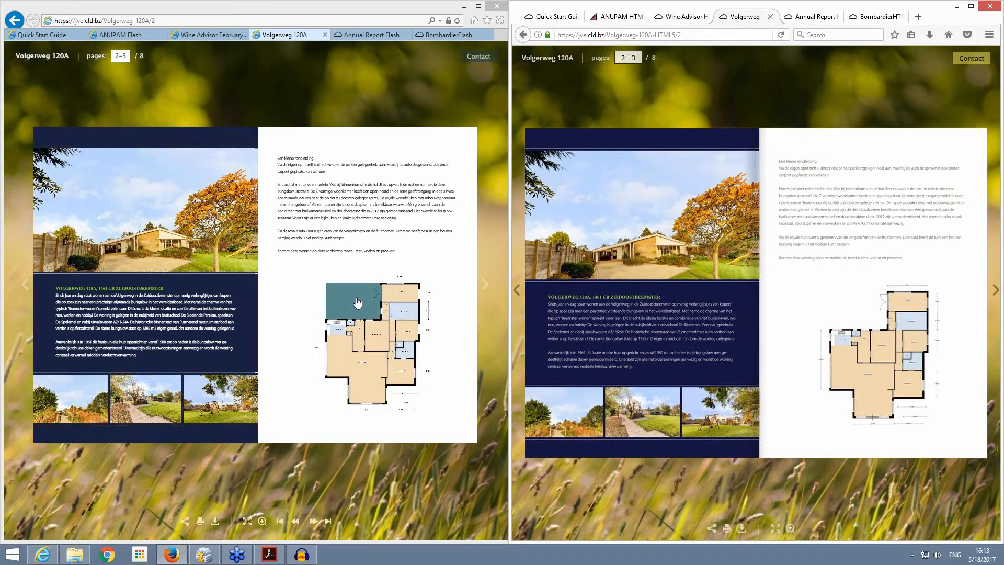
pyautogui.click(357, 303)
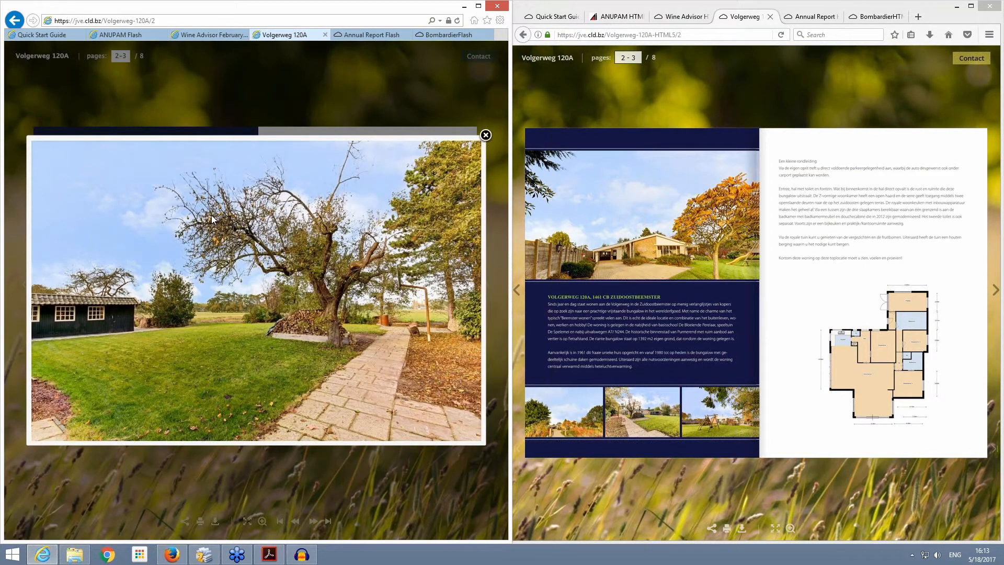
pyautogui.click(866, 305)
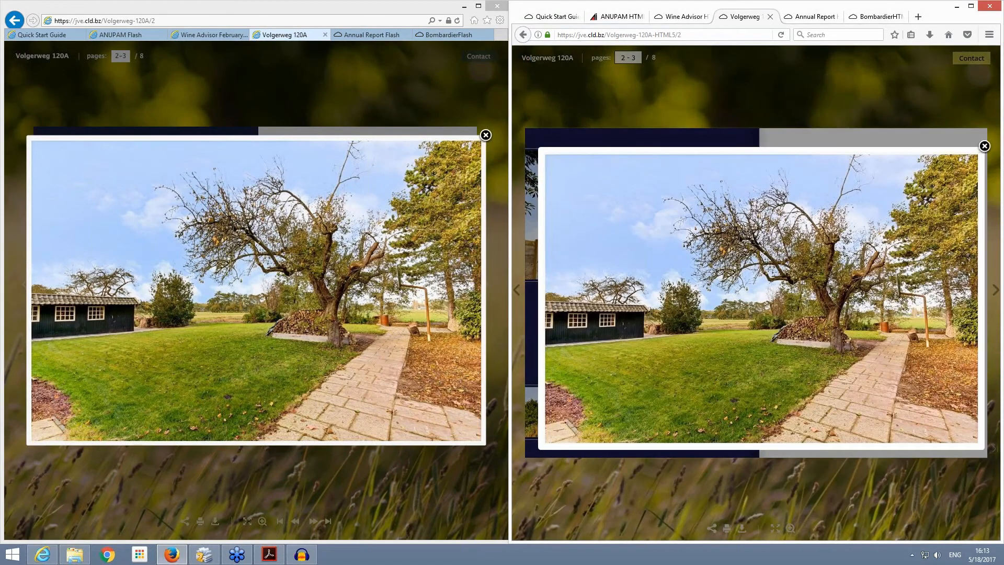
pyautogui.click(984, 147)
pyautogui.click(485, 135)
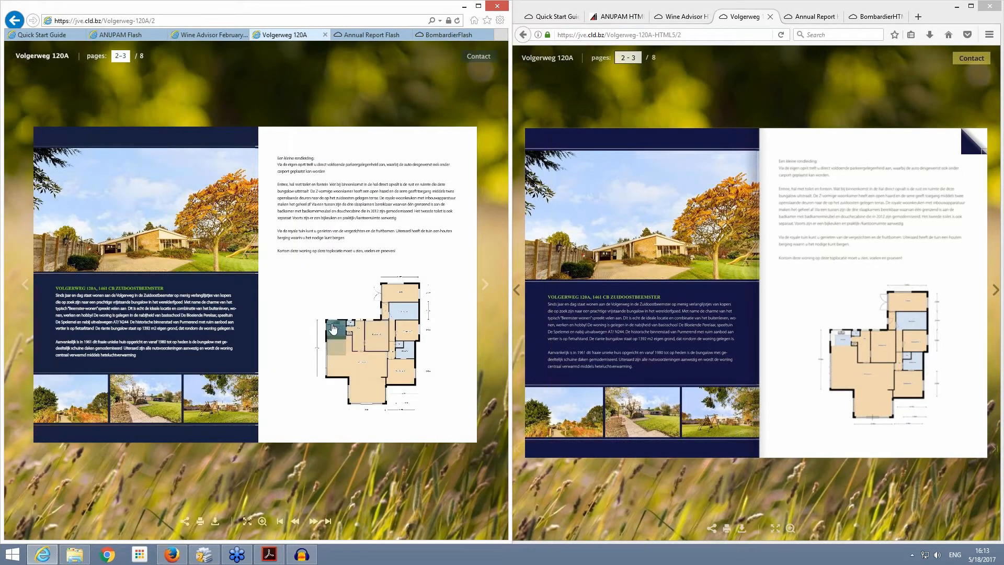
# Step: Open the kitchen photo from the floor plan in the Flash and HTML5 versions, and close both pop-ups
pyautogui.click(333, 328)
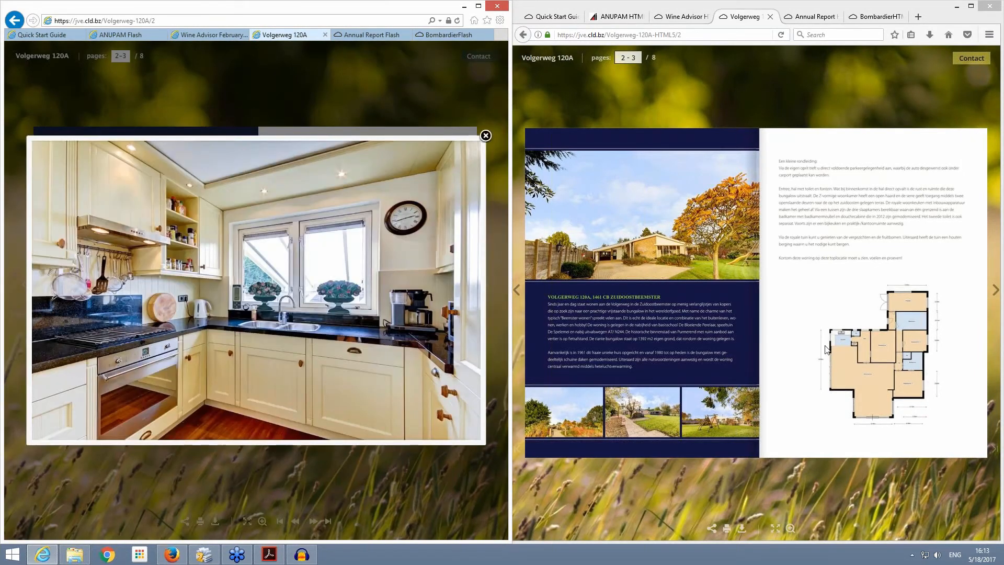
pyautogui.click(837, 338)
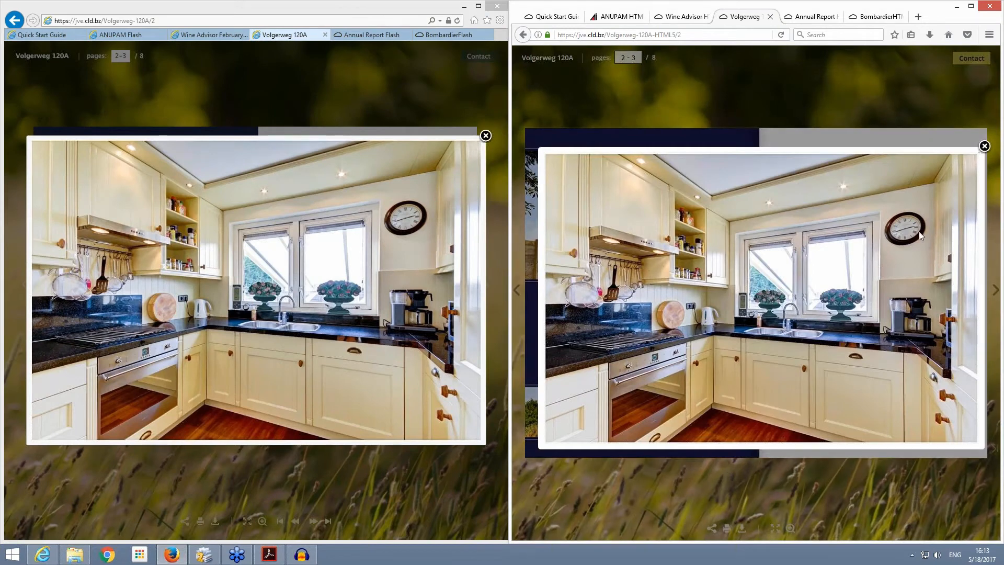
pyautogui.click(985, 146)
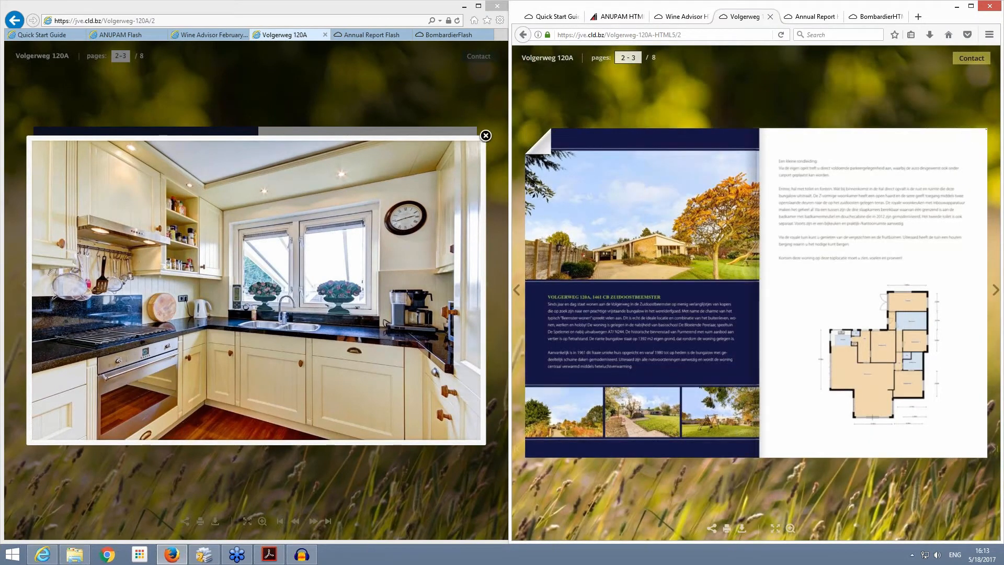
pyautogui.click(486, 137)
pyautogui.click(486, 137)
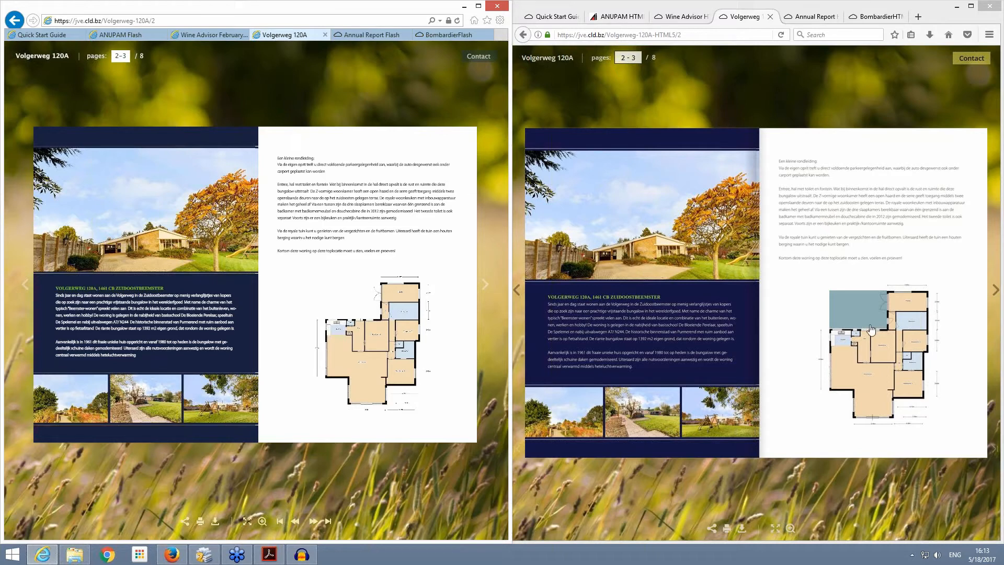
# Step: Show the Annual Report publication in both browsers and expand Objectives in both tables of contents
pyautogui.click(379, 36)
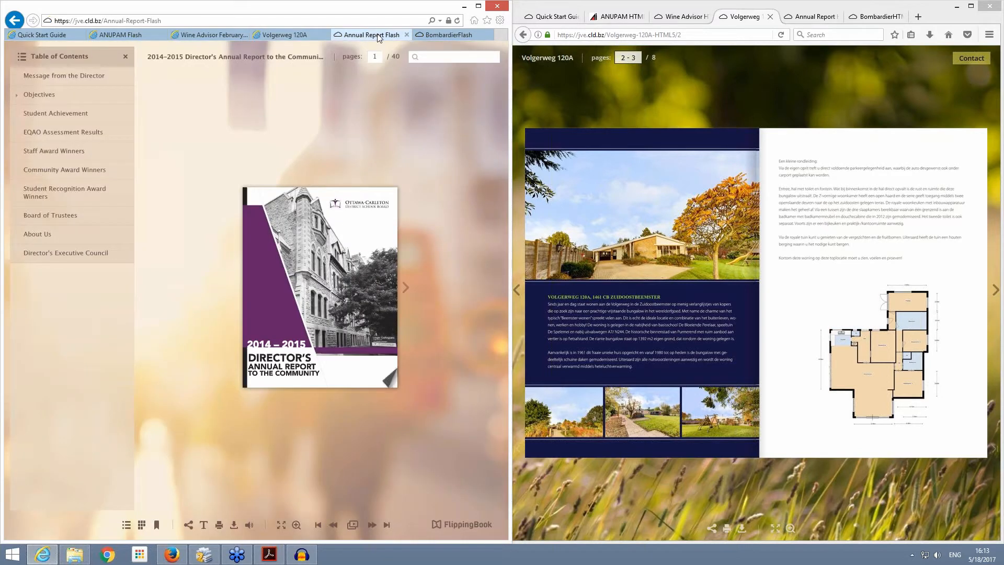
pyautogui.click(807, 17)
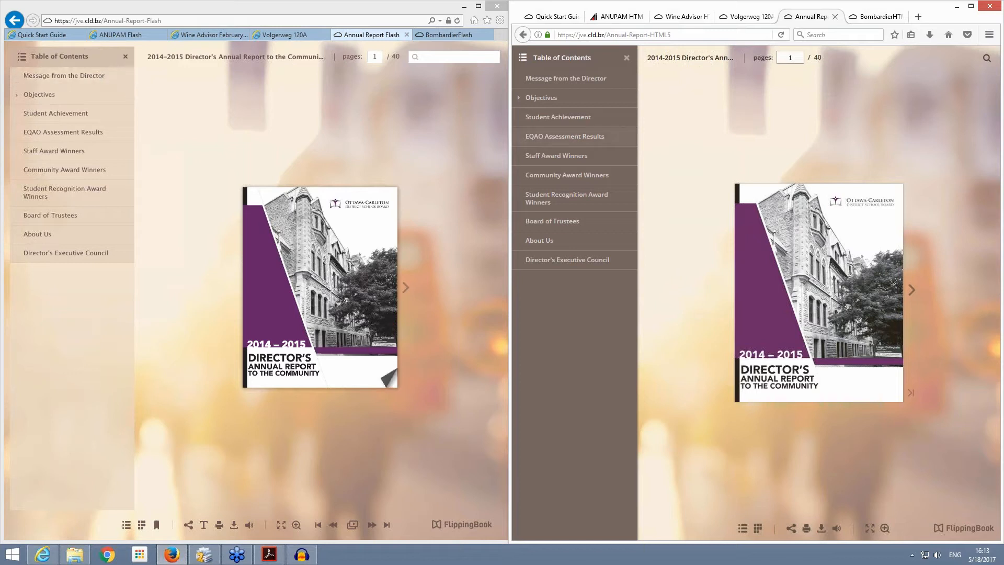
pyautogui.click(17, 95)
pyautogui.click(521, 97)
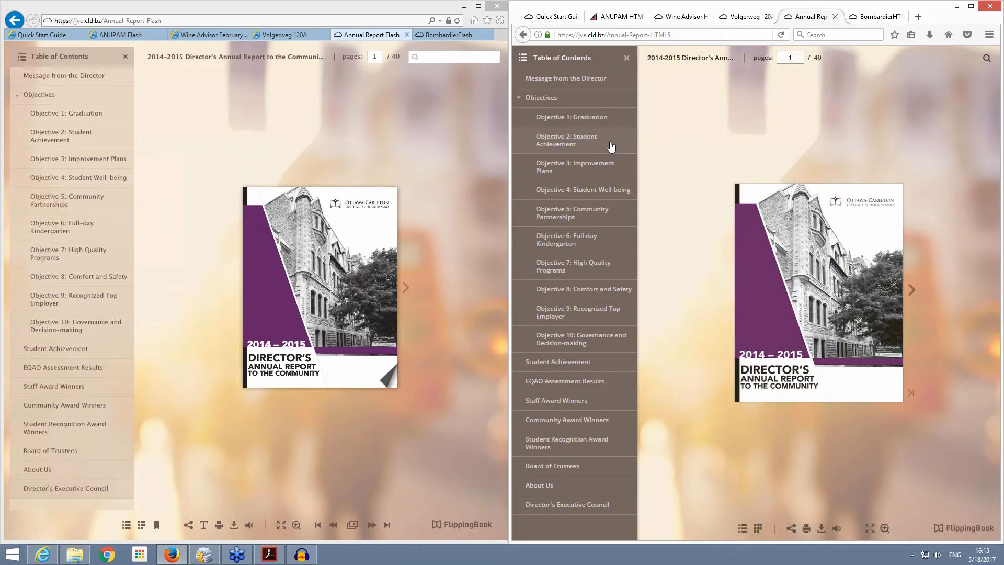
# Step: Go to Message from the Director in both Annual Report versions, and play and close the embedded video in each
pyautogui.click(33, 78)
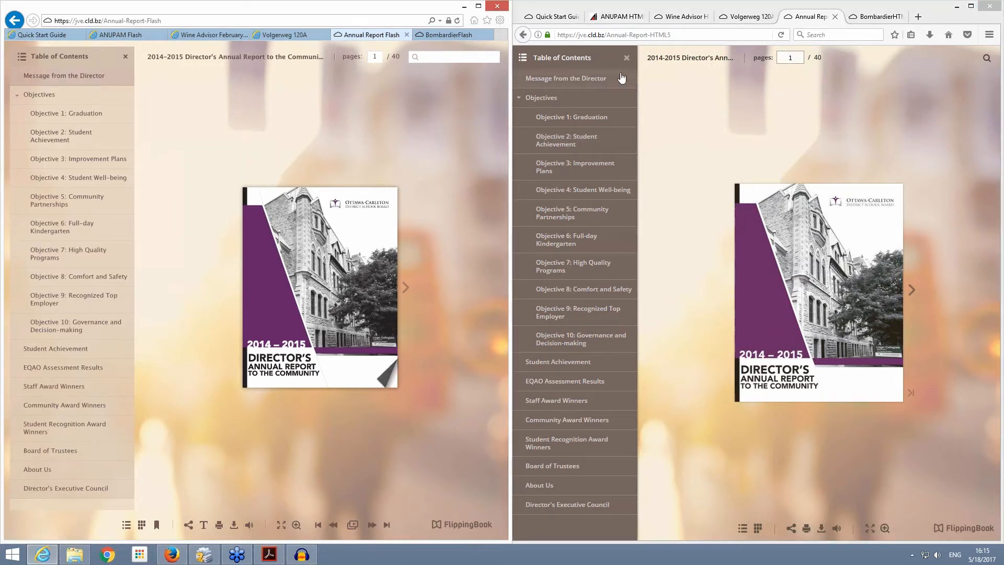
pyautogui.click(583, 79)
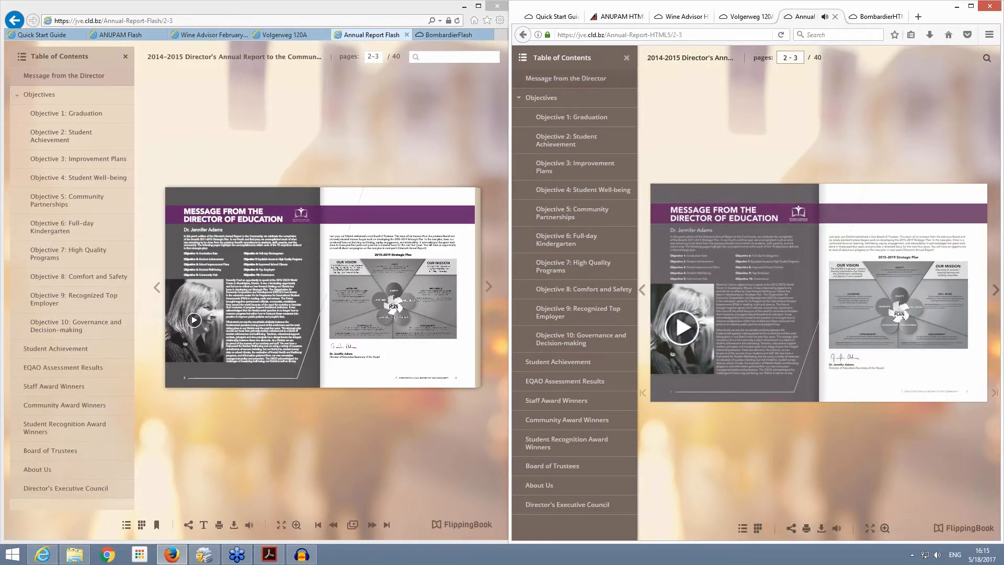
pyautogui.click(194, 321)
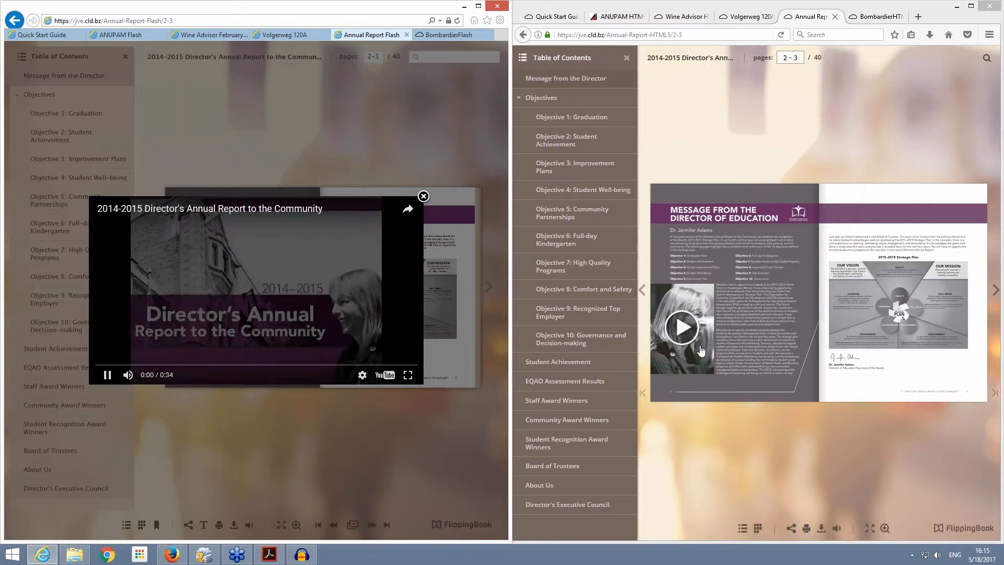
pyautogui.click(423, 197)
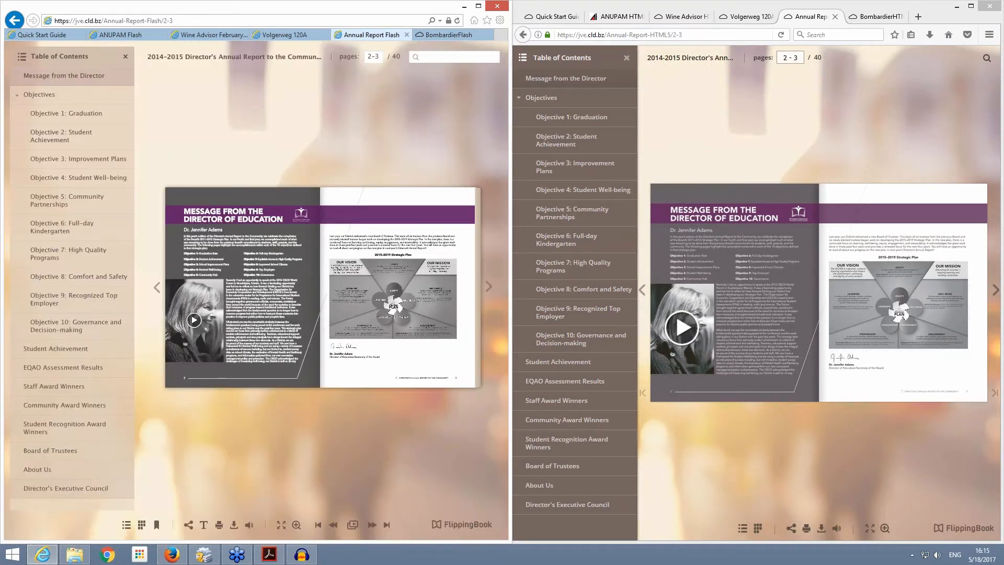
pyautogui.click(681, 327)
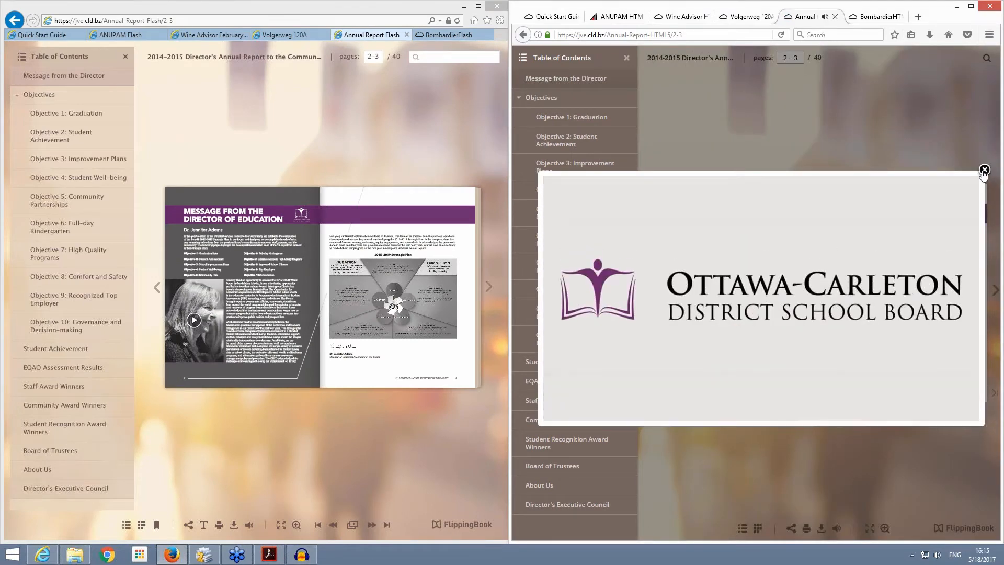
pyautogui.click(982, 173)
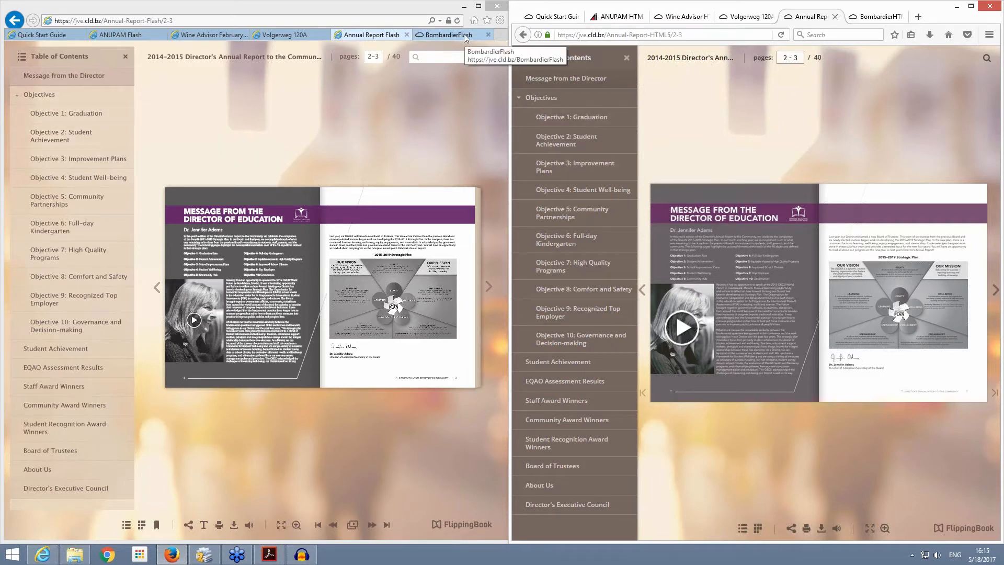
# Step: Show the Bombardier publication in both browsers and reach page 7 through the historical market performance link on the page 2 table of contents
pyautogui.click(445, 34)
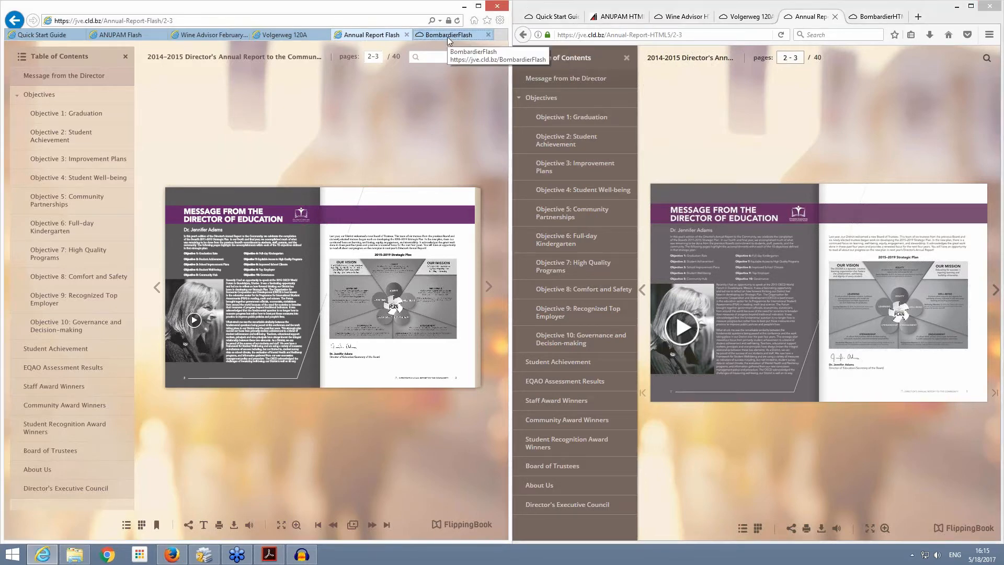
pyautogui.click(872, 17)
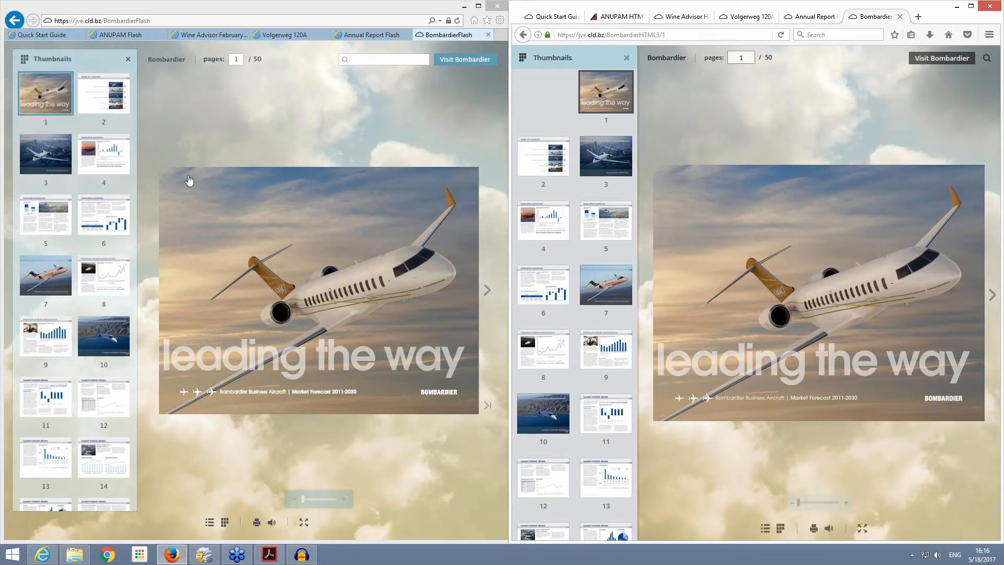
pyautogui.click(488, 290)
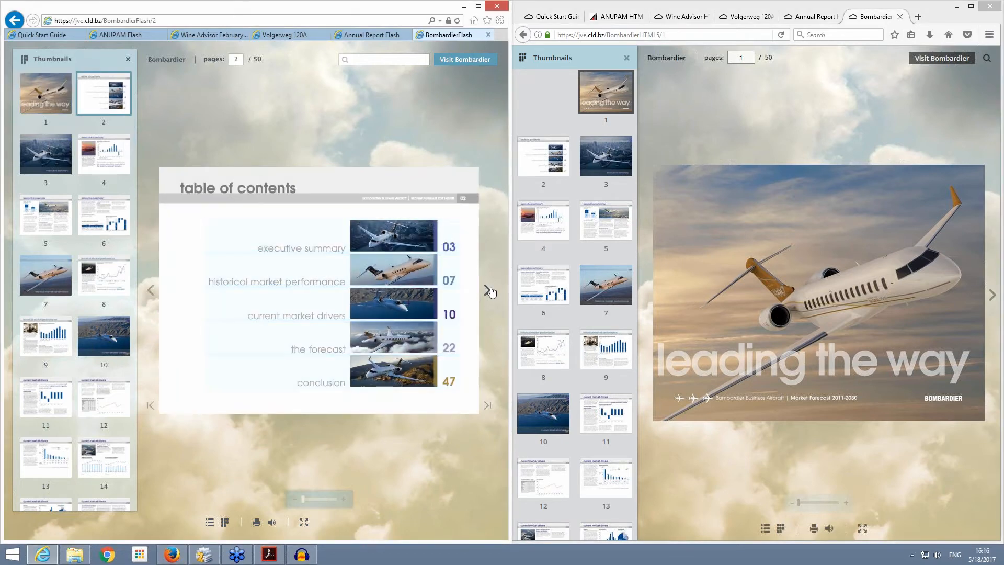
pyautogui.click(992, 292)
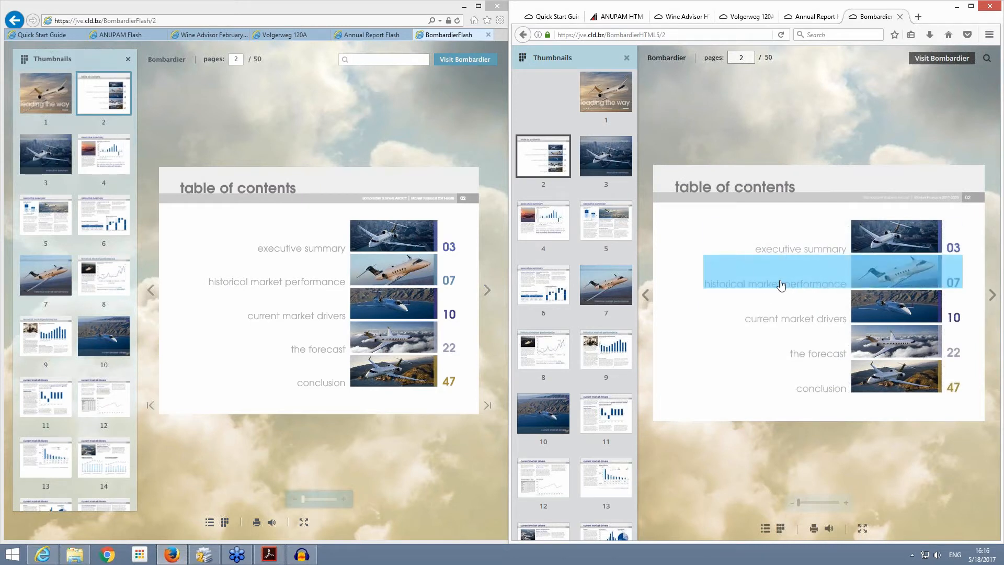
pyautogui.click(781, 285)
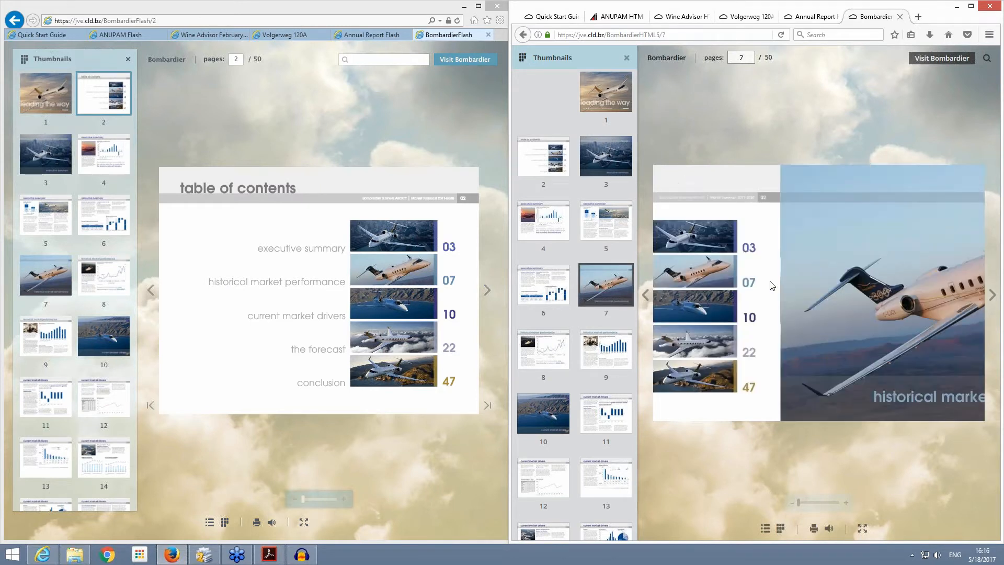
pyautogui.click(286, 282)
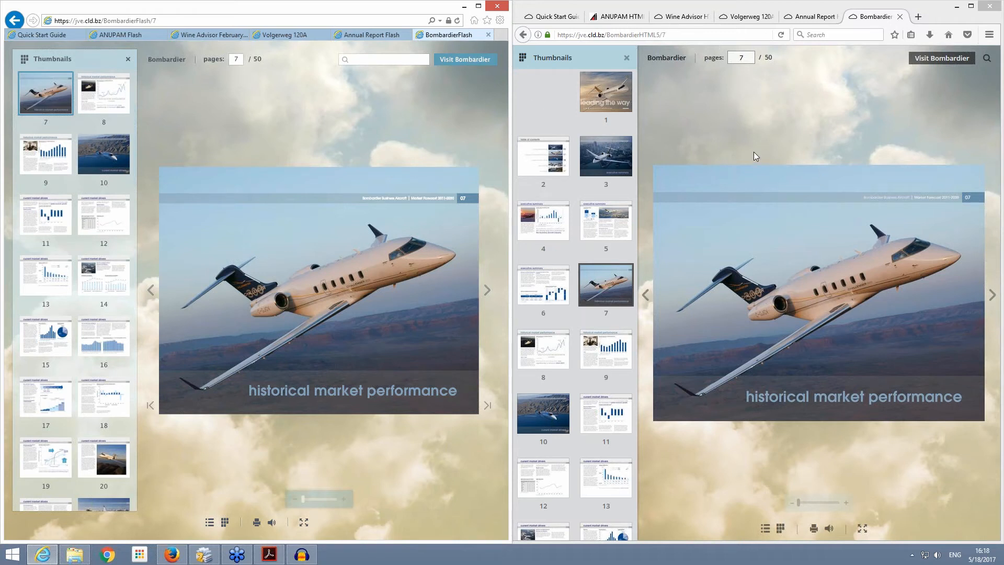
# Step: Return both browsers to the Quick Start Guide, and show only the Flash version maximized at its cover page
pyautogui.click(545, 21)
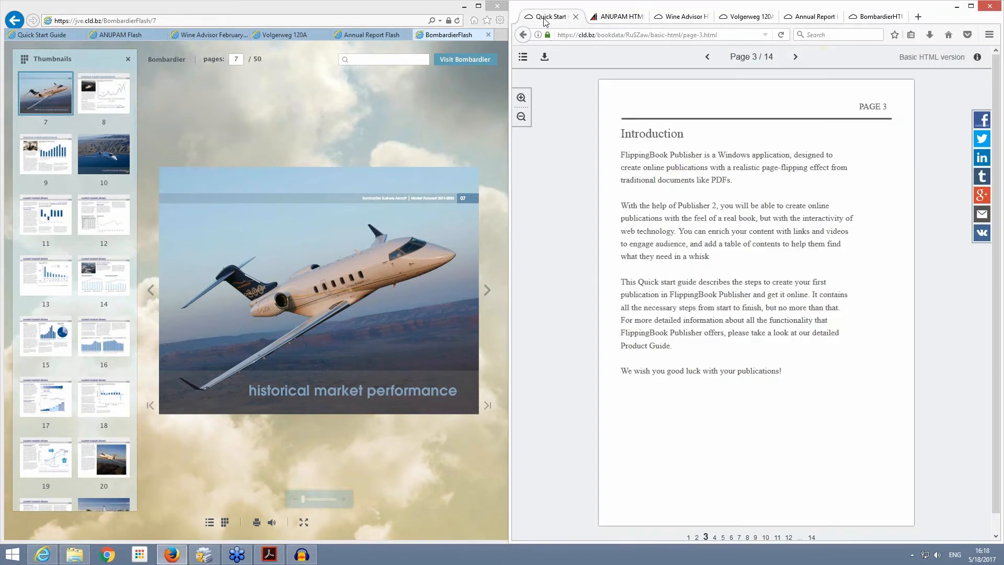
pyautogui.click(33, 34)
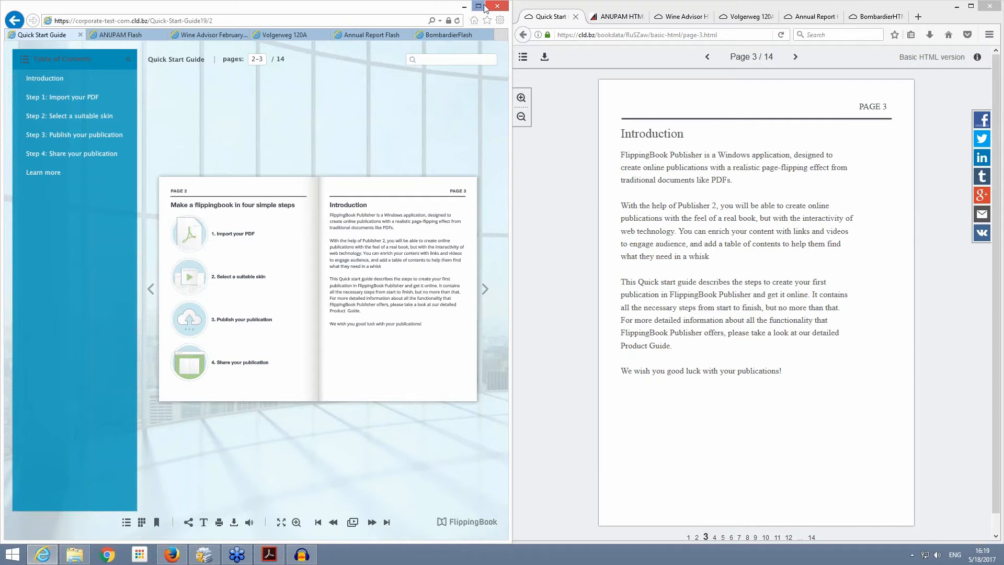
pyautogui.click(957, 9)
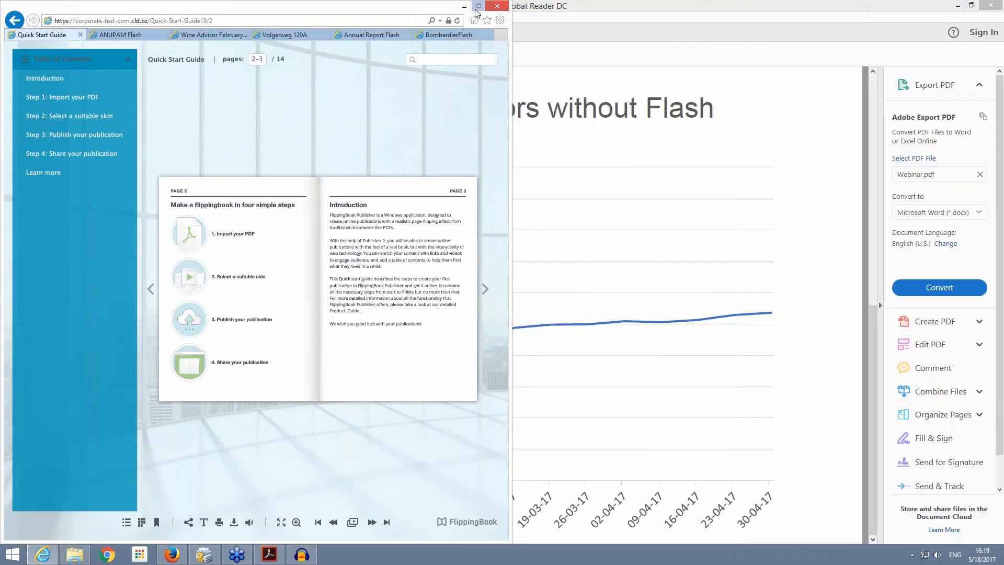
pyautogui.click(480, 7)
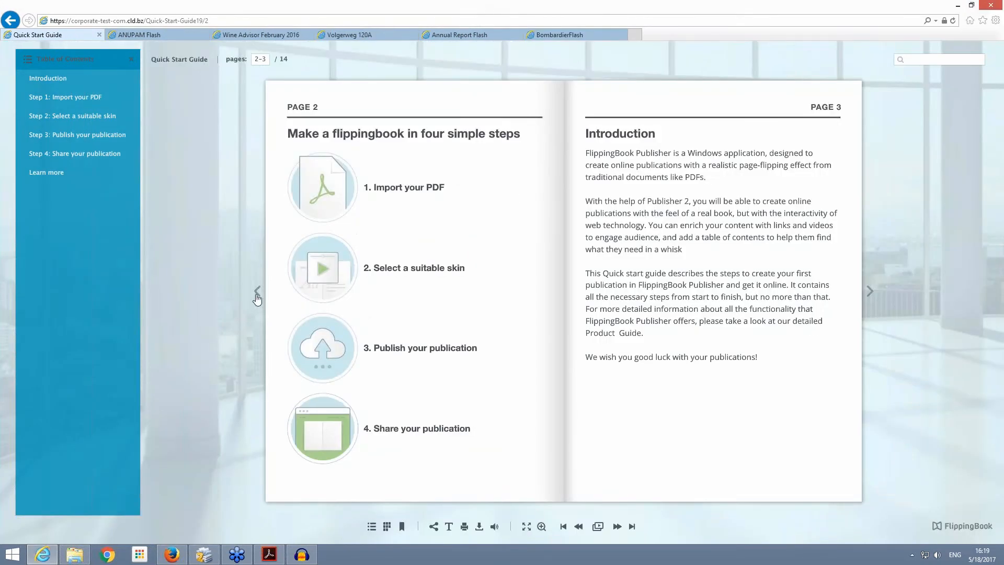
pyautogui.click(256, 291)
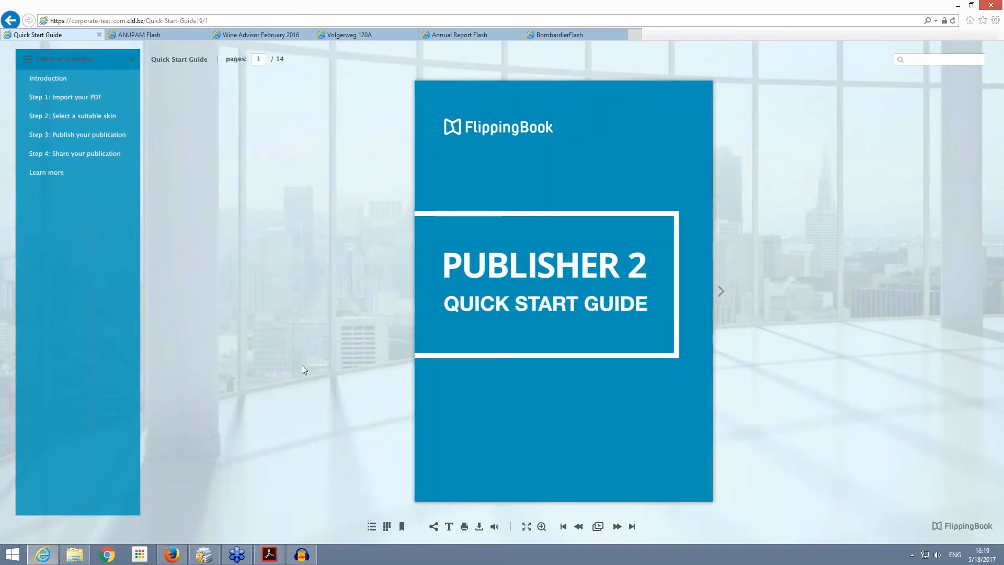
# Step: Switch to FlippingBook Publisher and start converting the QuickStartGuide Flash project to HTML5
pyautogui.click(205, 555)
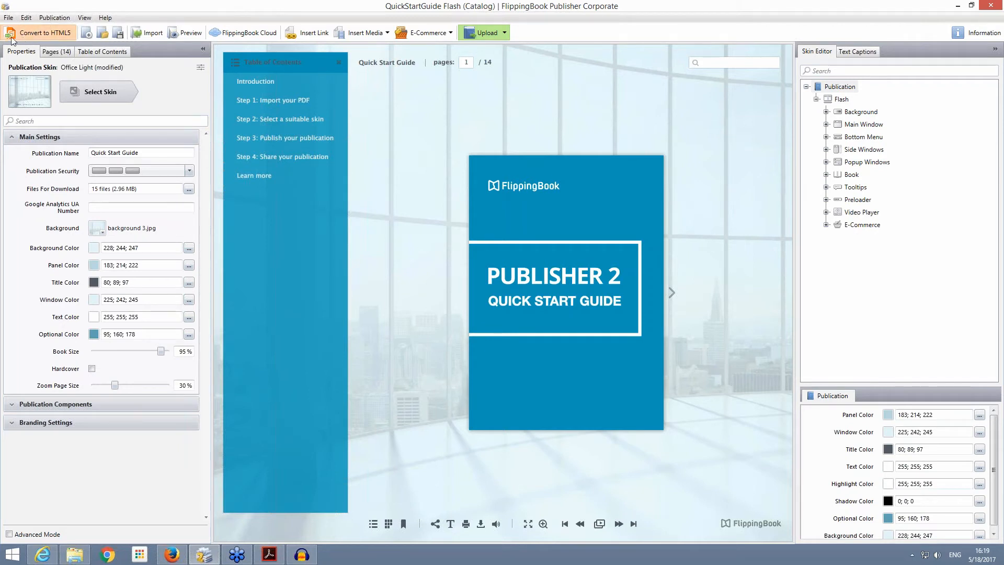
pyautogui.click(62, 36)
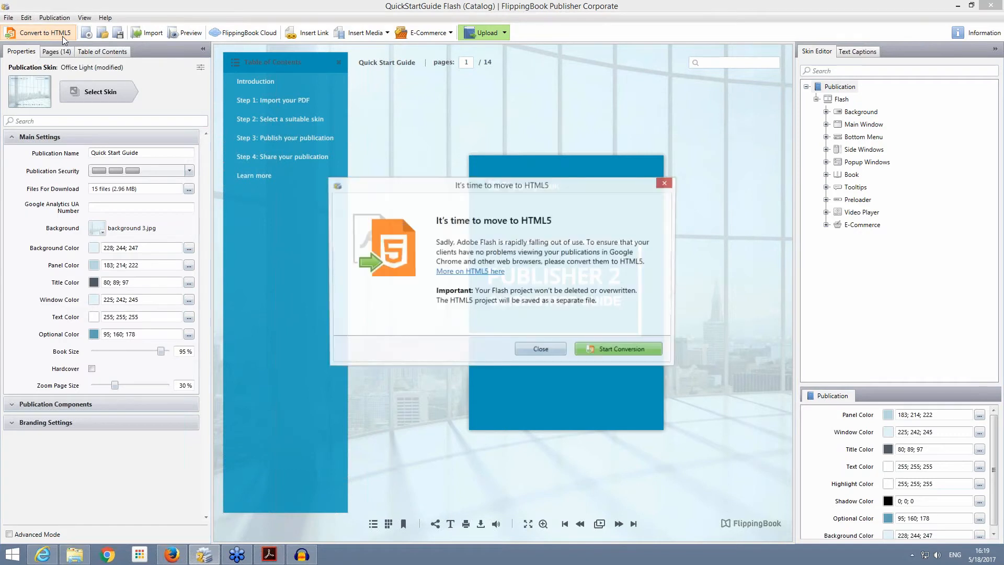
pyautogui.click(628, 353)
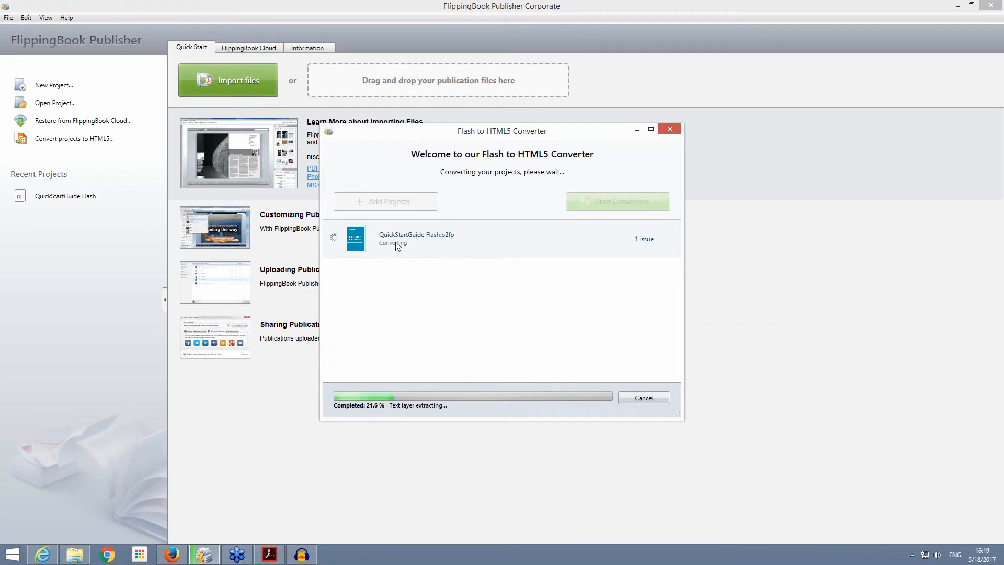
# Step: Show the details of the conversion issue, and view the Webinar folder holding the original project while the conversion runs
pyautogui.click(647, 242)
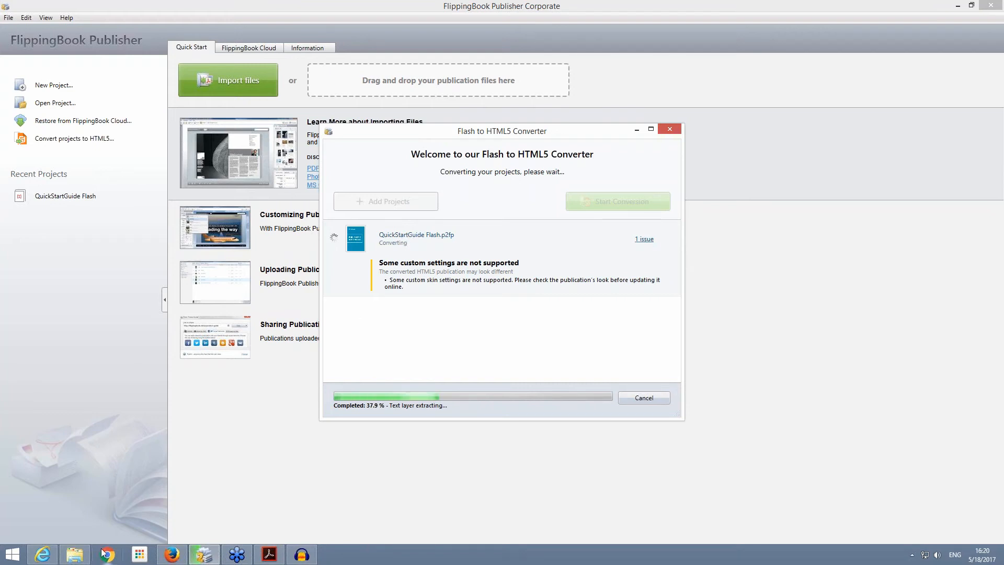
pyautogui.click(76, 557)
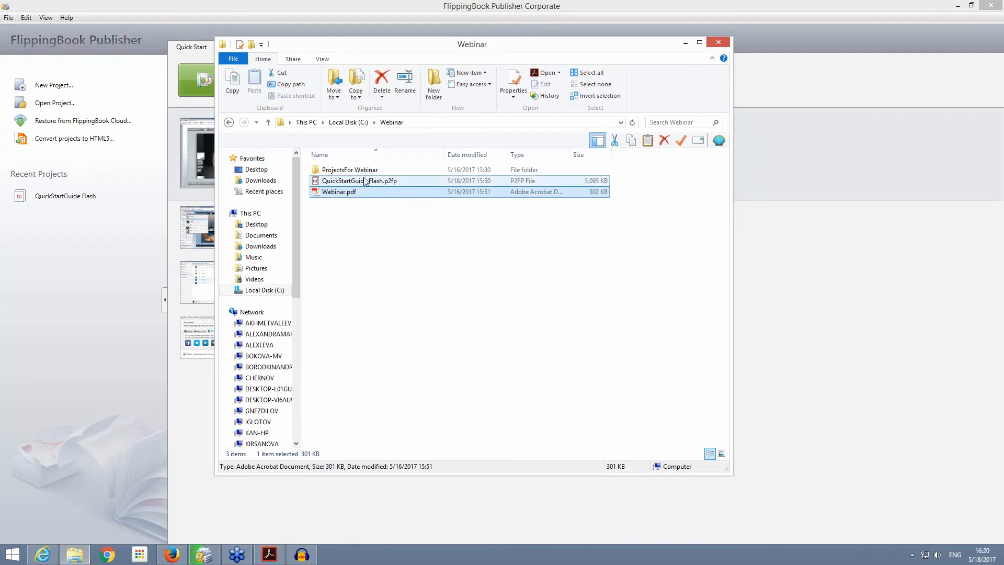
pyautogui.click(684, 43)
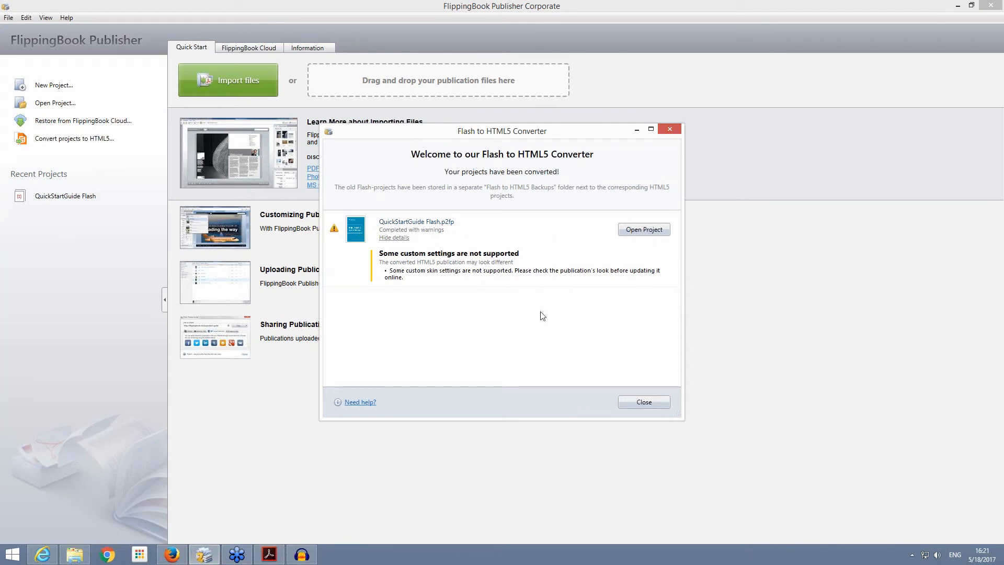
# Step: Open the converted QuickStartGuide project, and view the original project's backup in the Webinar folder's Flash to HTML5 Backups subfolder before returning to FlippingBook Publisher
pyautogui.click(643, 230)
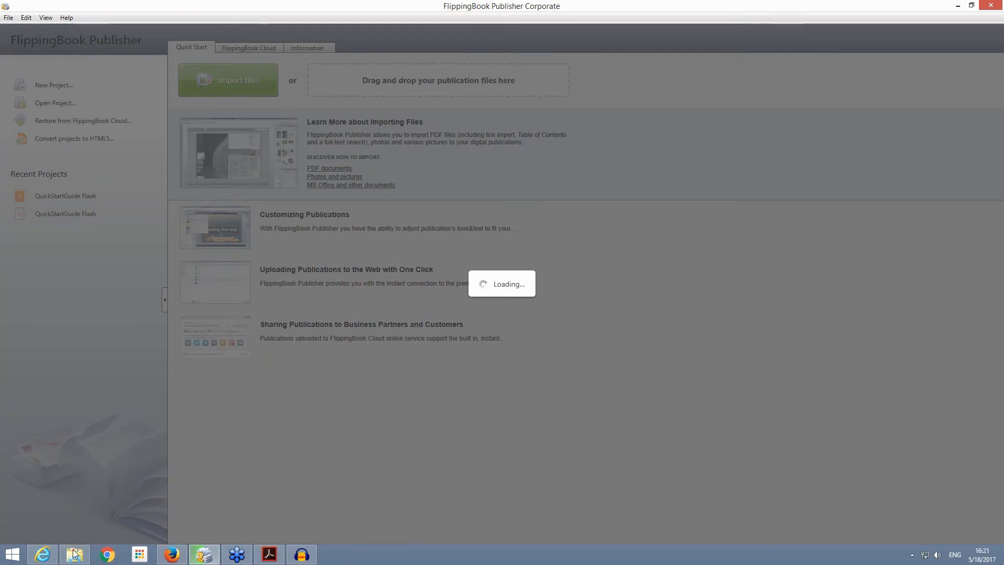
pyautogui.moveTo(77, 555)
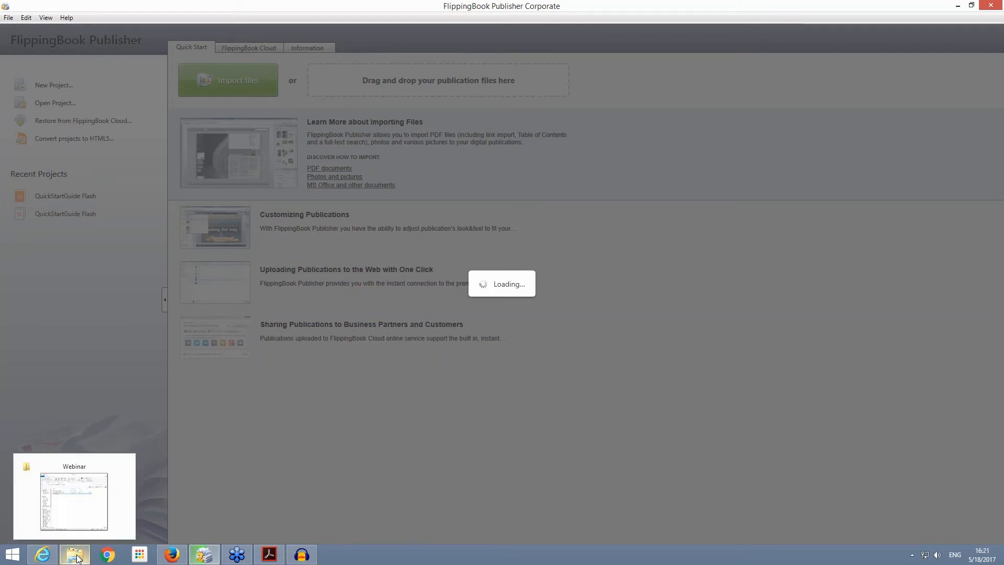
pyautogui.click(77, 558)
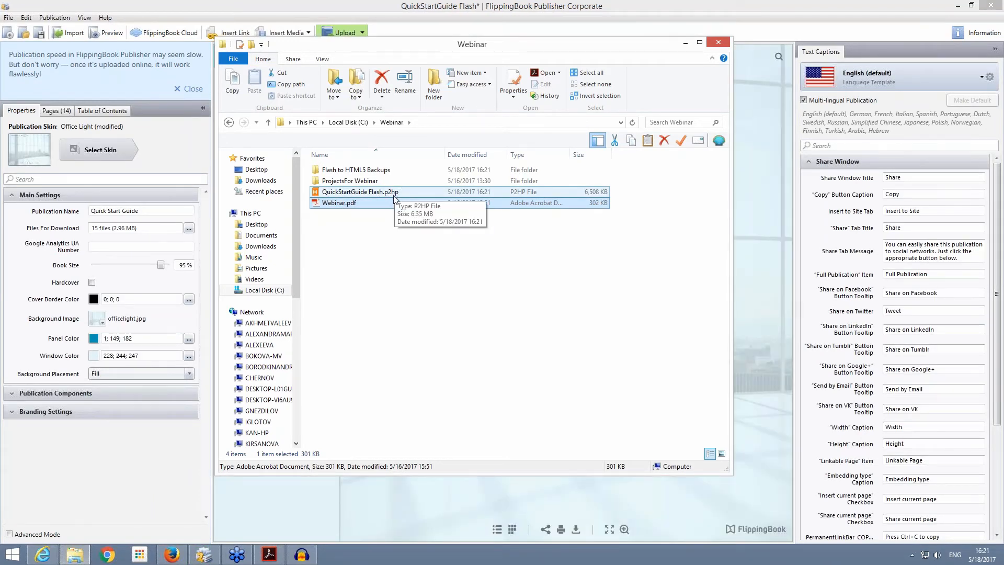
pyautogui.click(363, 173)
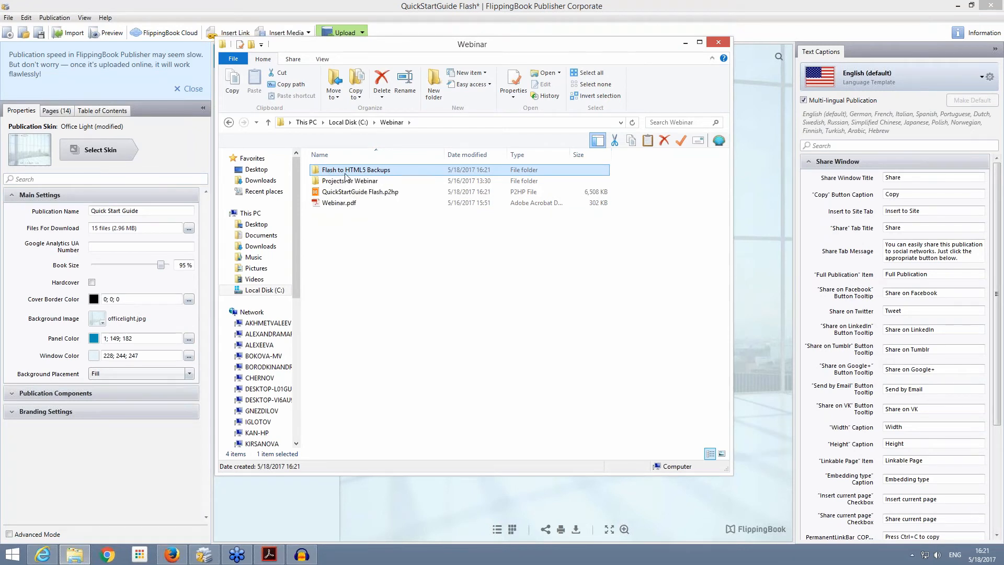
pyautogui.doubleClick(345, 171)
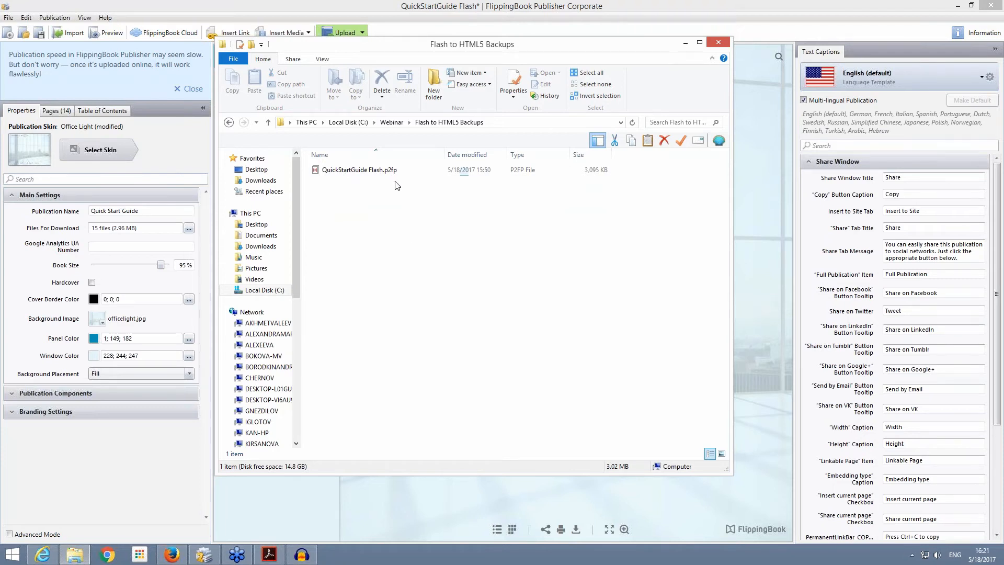
pyautogui.click(391, 122)
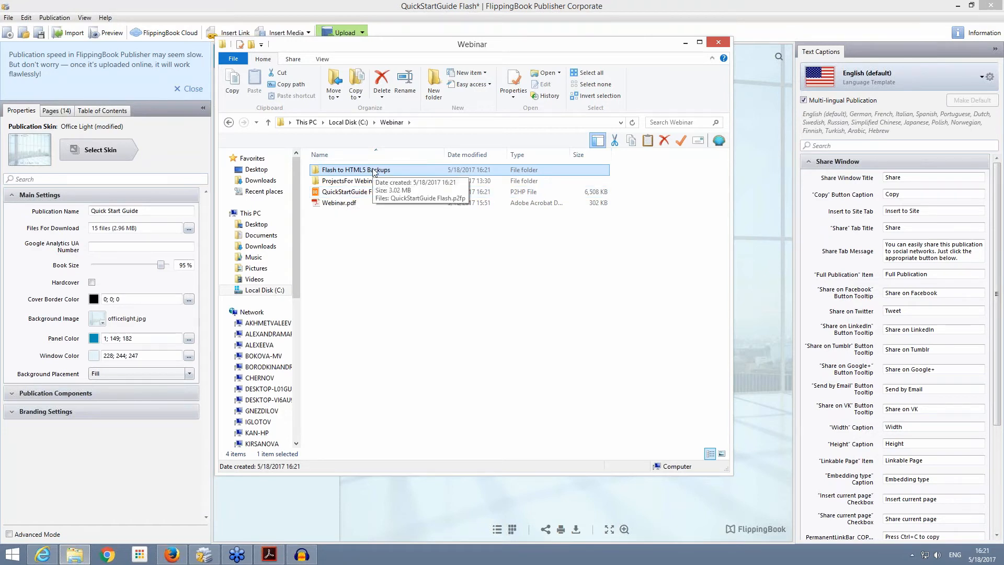
pyautogui.click(348, 4)
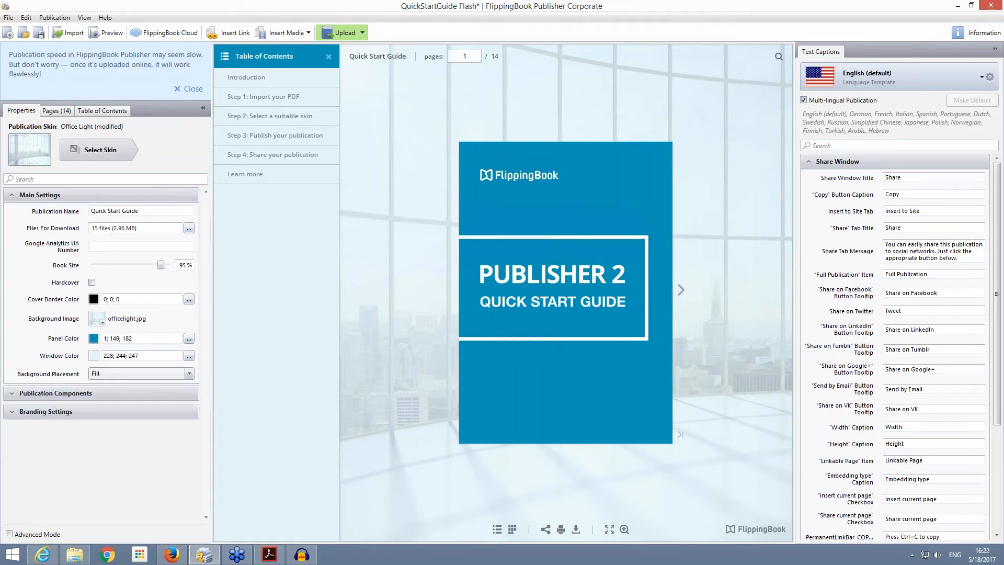
# Step: Set the publication's window color to the cover's blue (1; 149; 182) and its panel color to a darker blue (15; 113; 135)
pyautogui.click(94, 356)
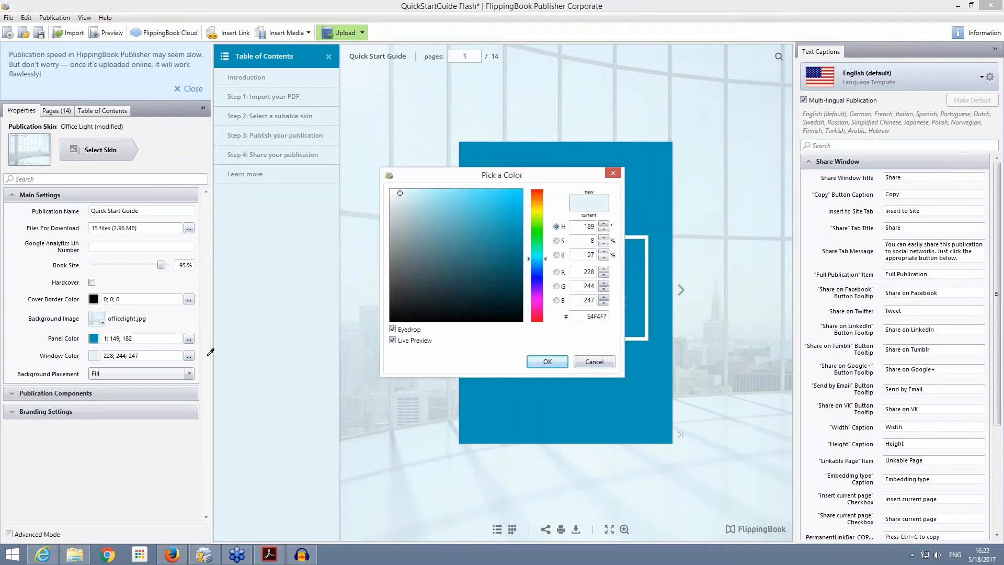
pyautogui.click(557, 398)
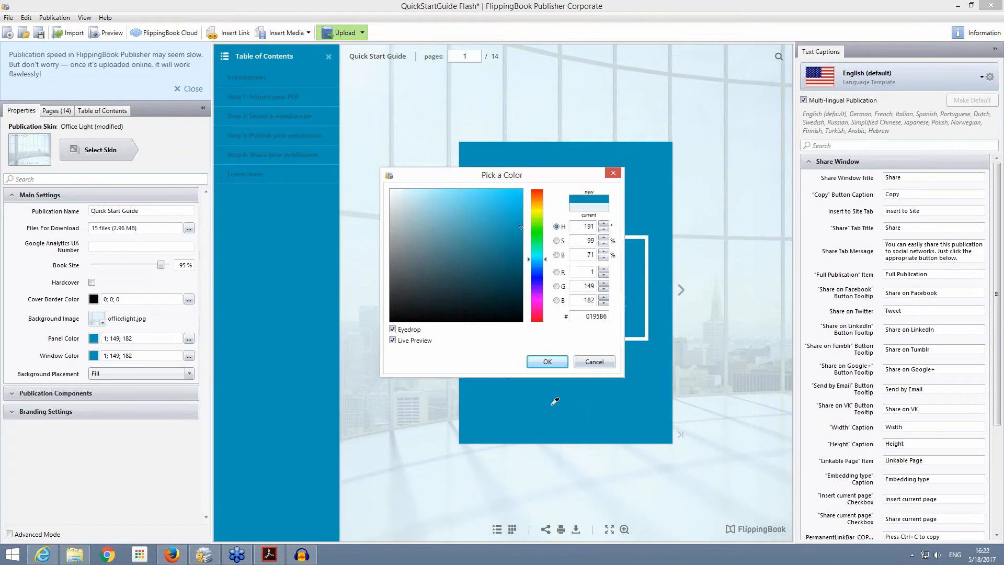
pyautogui.click(548, 362)
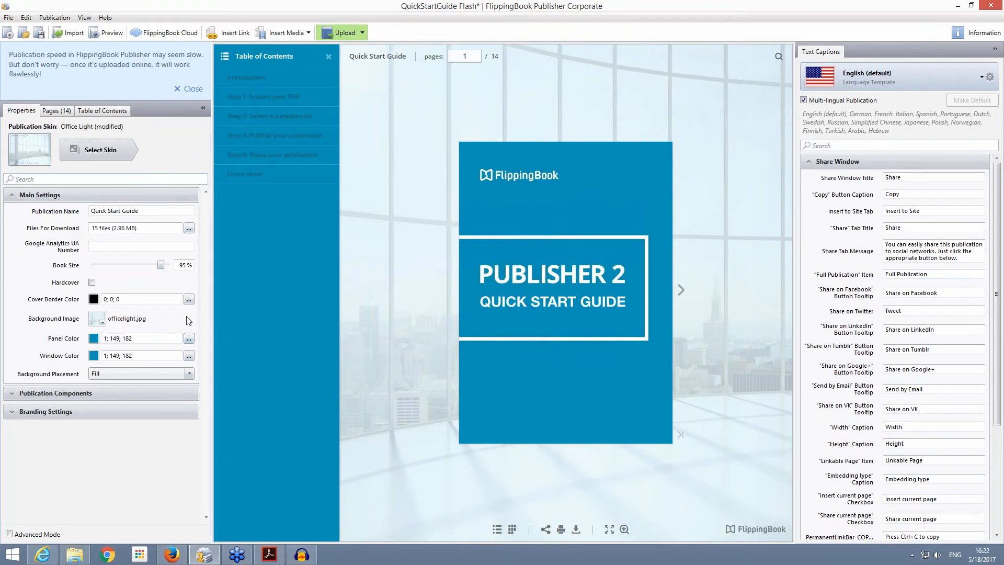
pyautogui.click(189, 340)
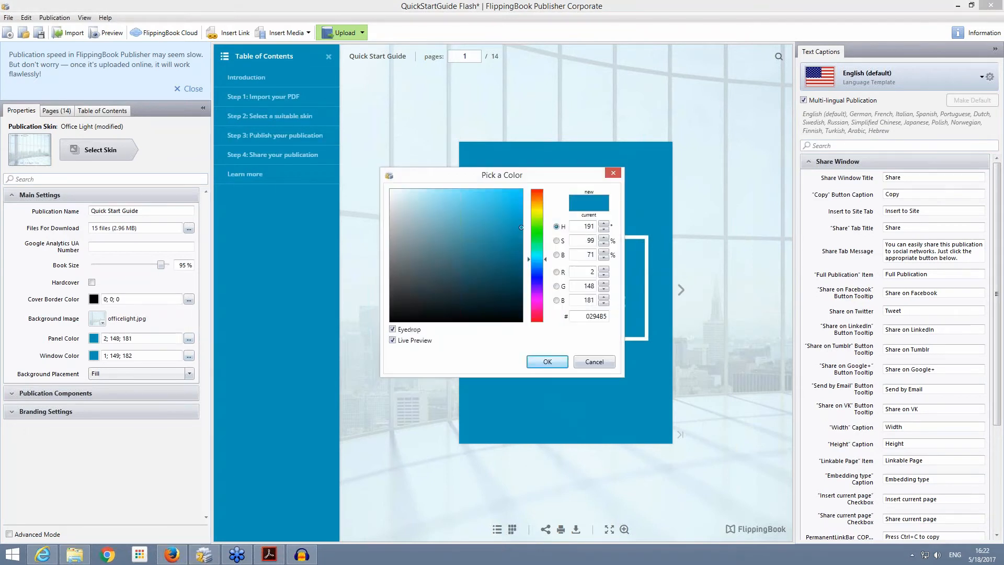
pyautogui.click(508, 251)
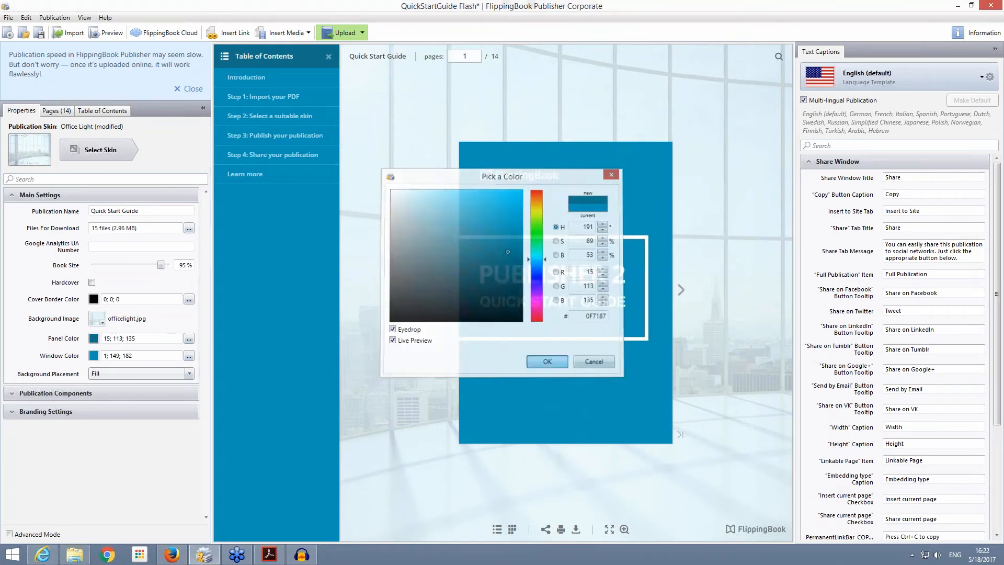
pyautogui.click(547, 362)
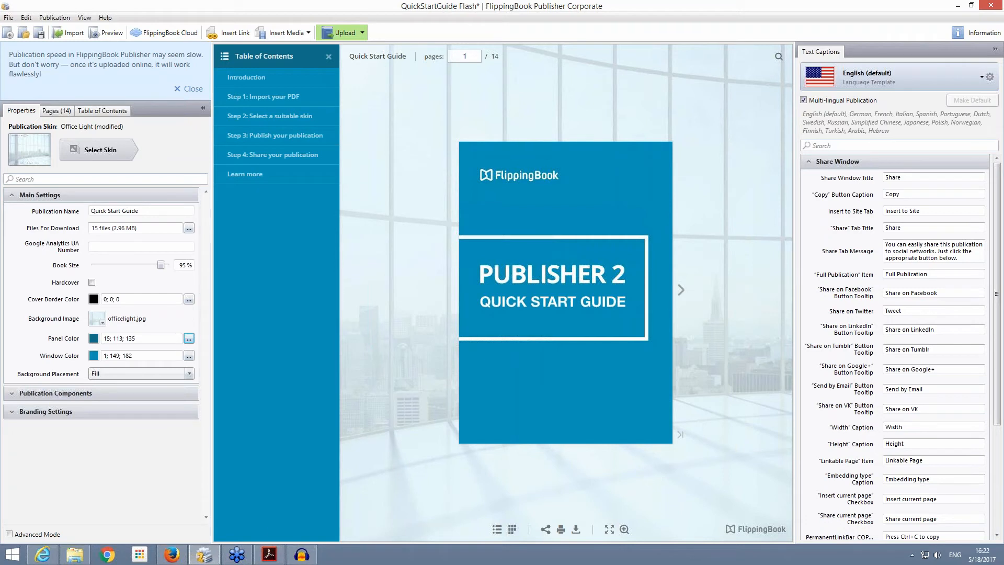
# Step: Compare the recolored publication with its Flash version in Internet Explorer, and check the colors in the publication's download window
pyautogui.moveTo(209, 559)
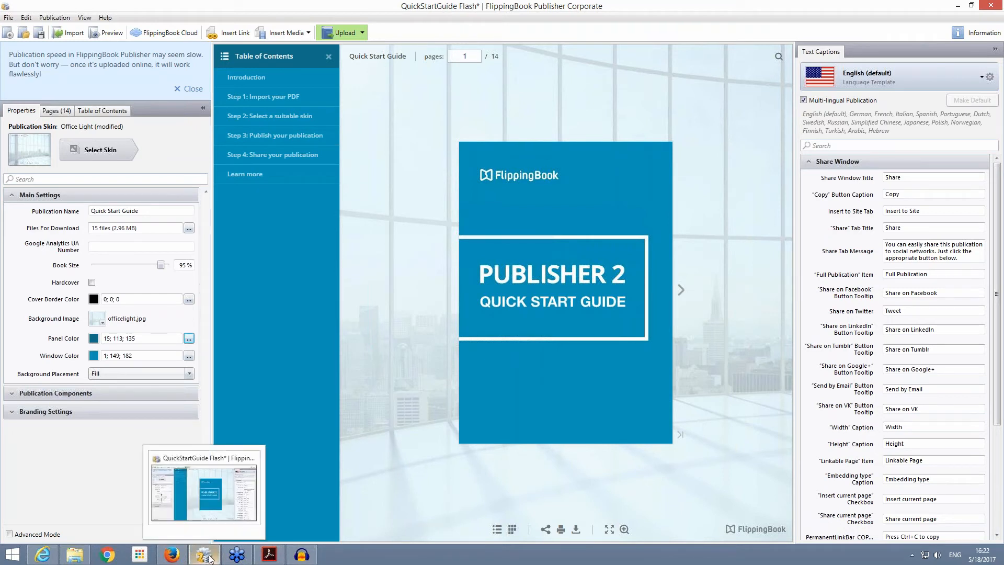
pyautogui.moveTo(45, 557)
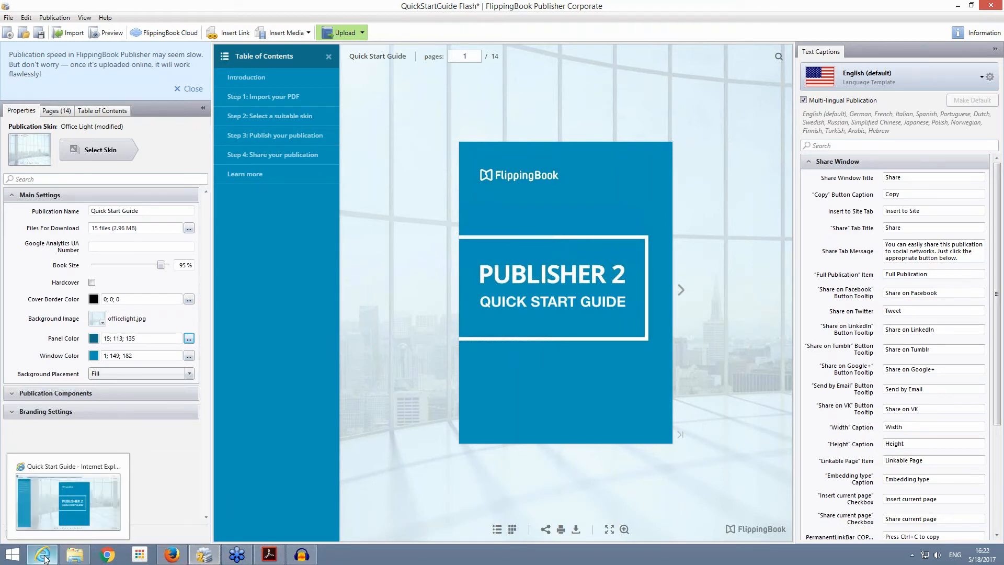
pyautogui.click(45, 557)
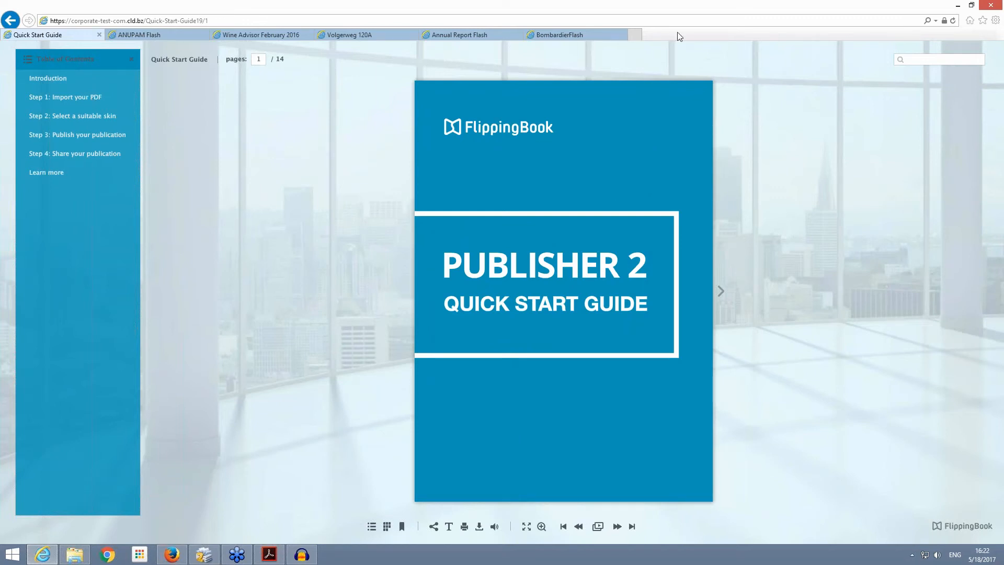
pyautogui.click(956, 6)
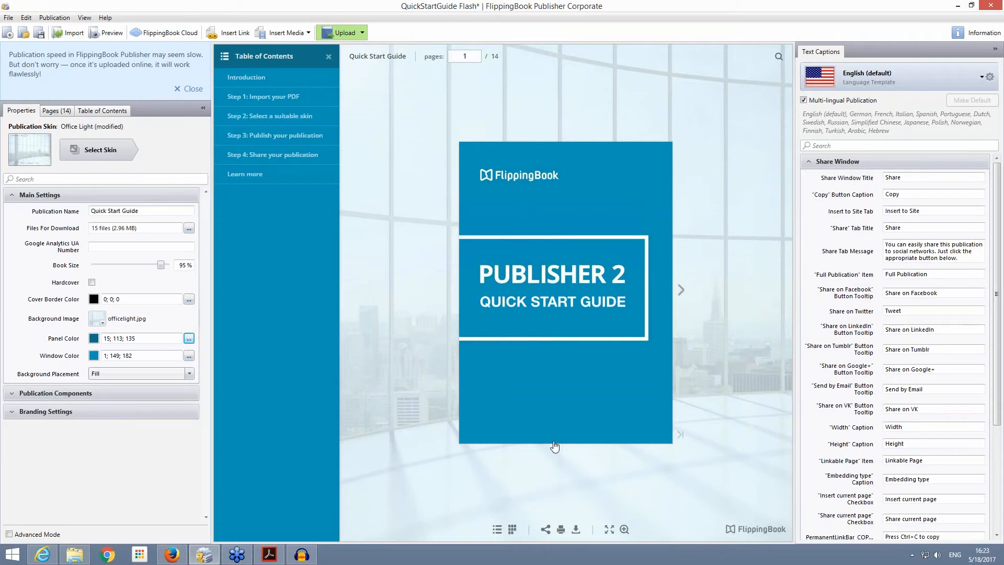
pyautogui.click(576, 530)
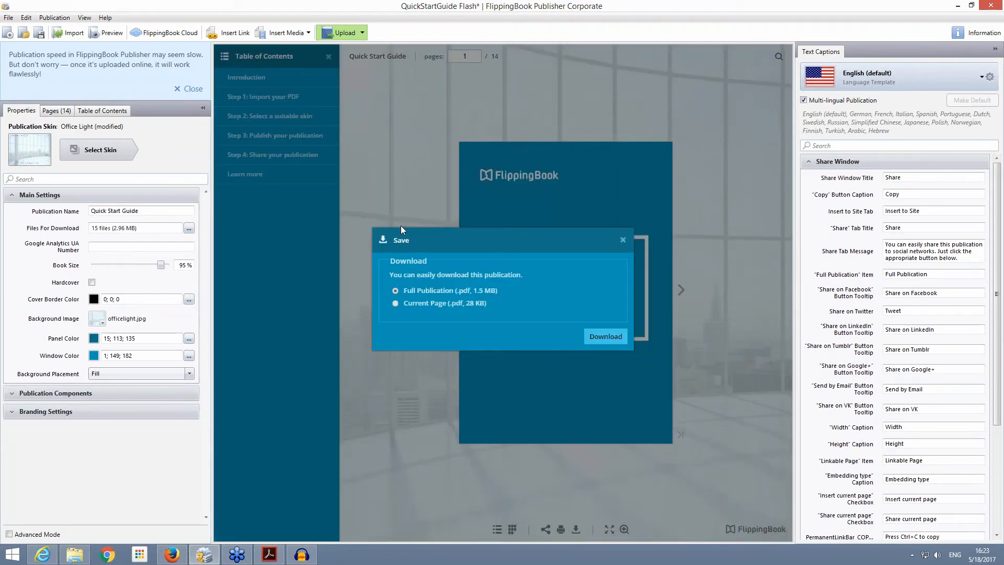
pyautogui.click(622, 240)
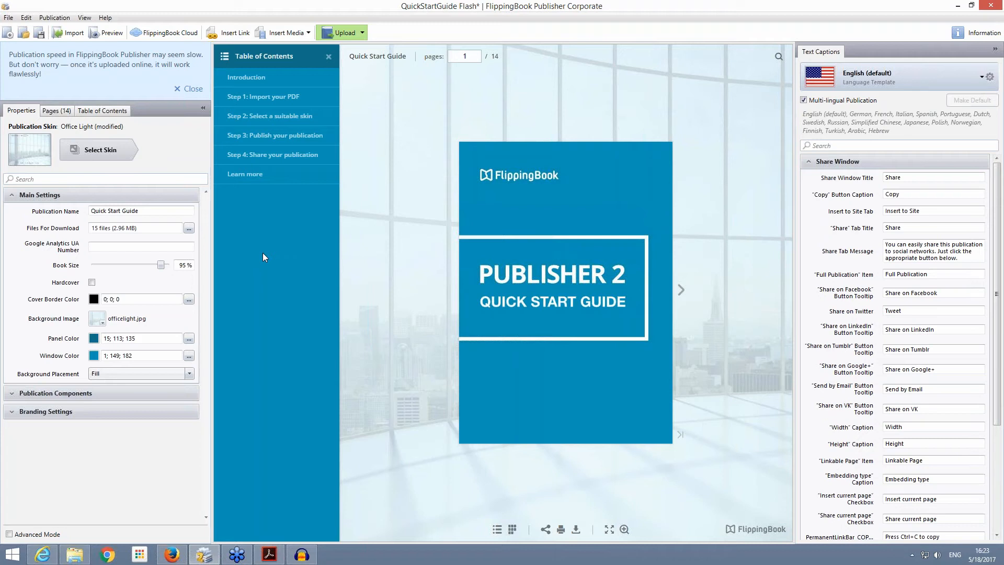
# Step: Save the converted project in the Webinar folder under the new name QuickStartGuide HTML5
pyautogui.click(362, 33)
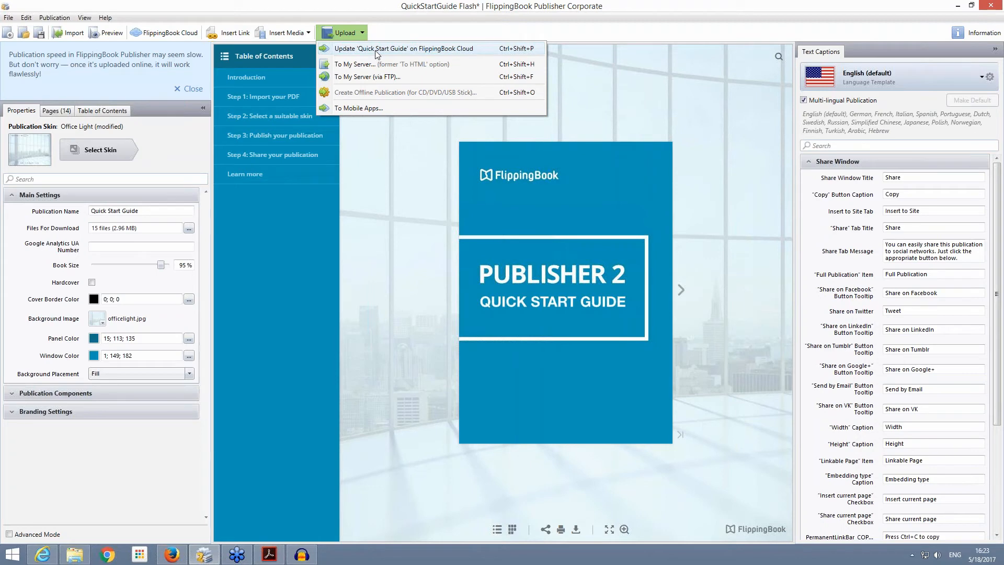
pyautogui.click(10, 18)
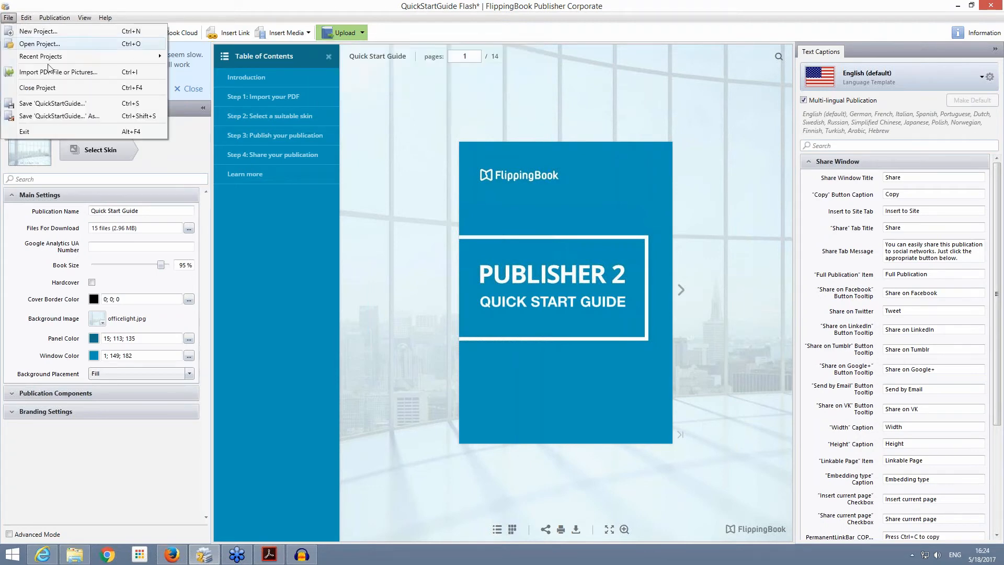
pyautogui.click(60, 116)
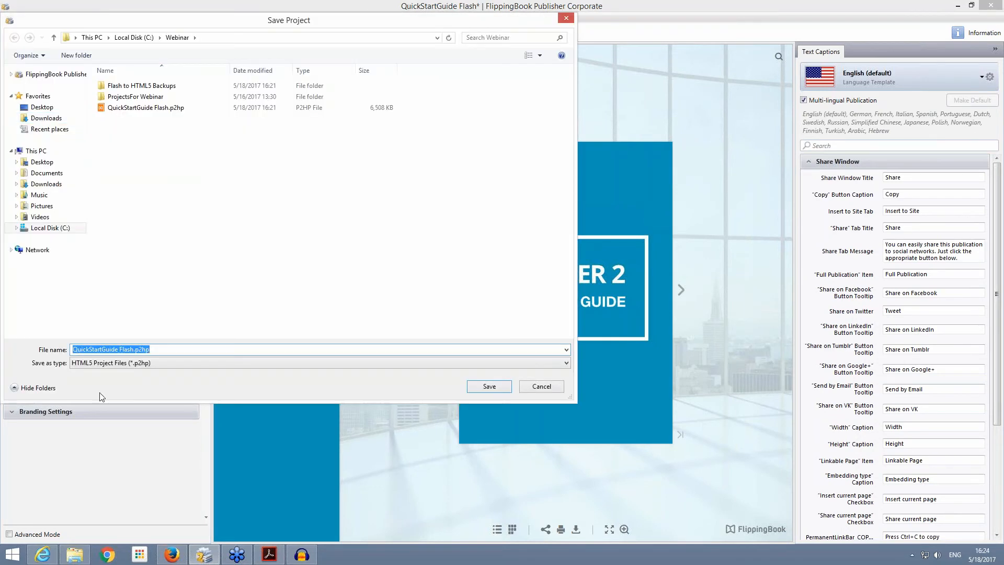
pyautogui.click(132, 348)
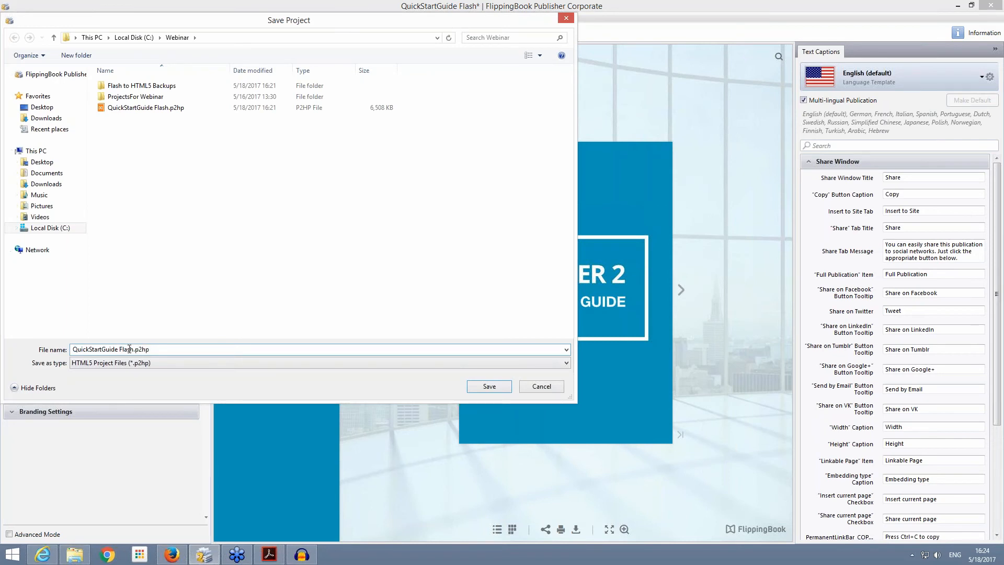
pyautogui.doubleClick(130, 350)
pyautogui.write('HTML5')
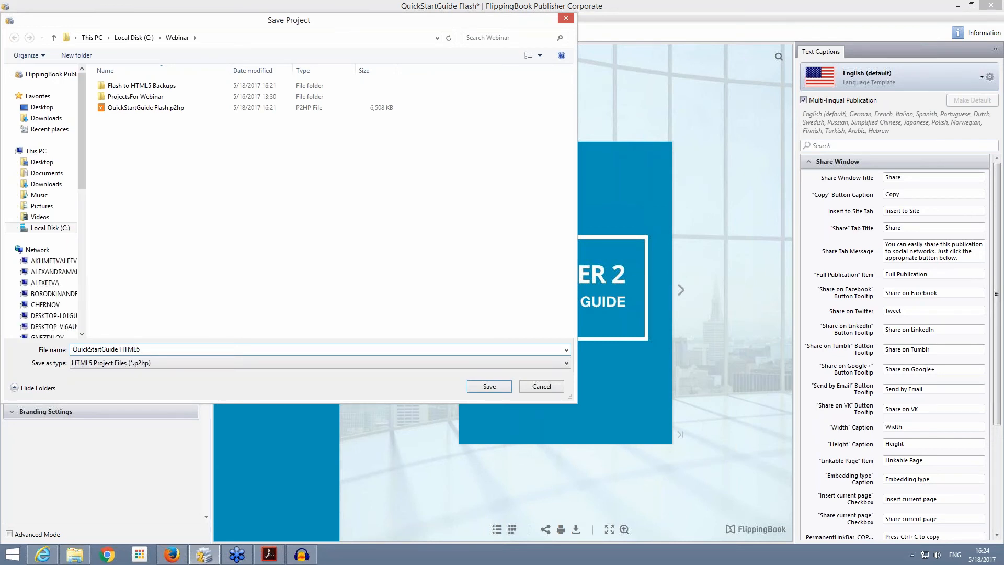
pyautogui.click(495, 387)
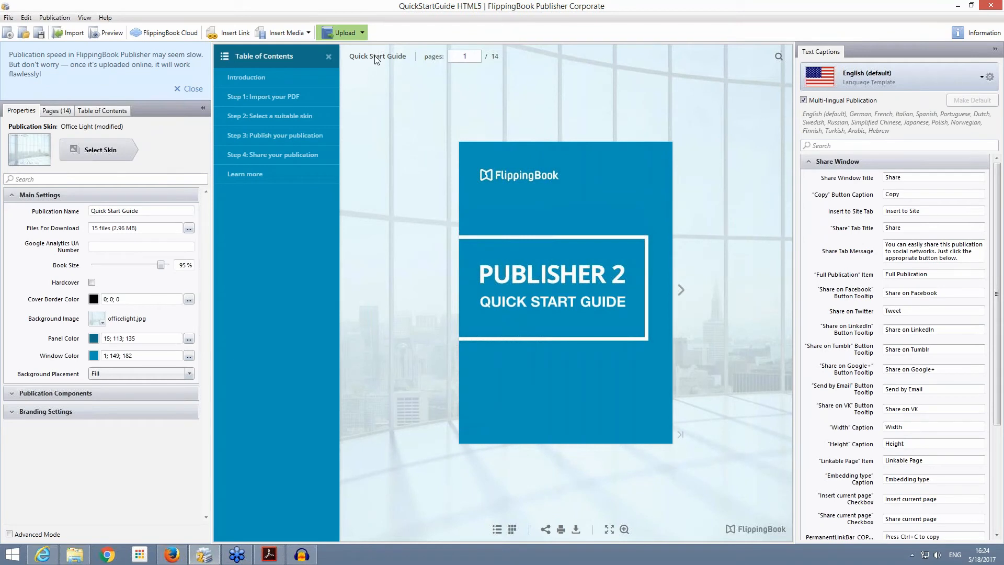
# Step: Export the publication for My Server to the default local folder, and view the files in its publication folder
pyautogui.click(362, 33)
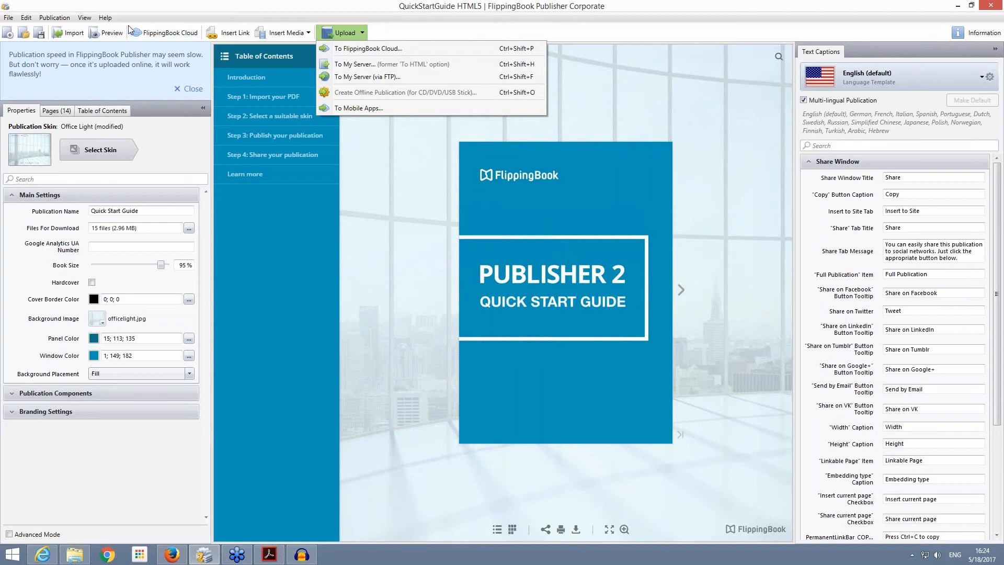
pyautogui.click(359, 64)
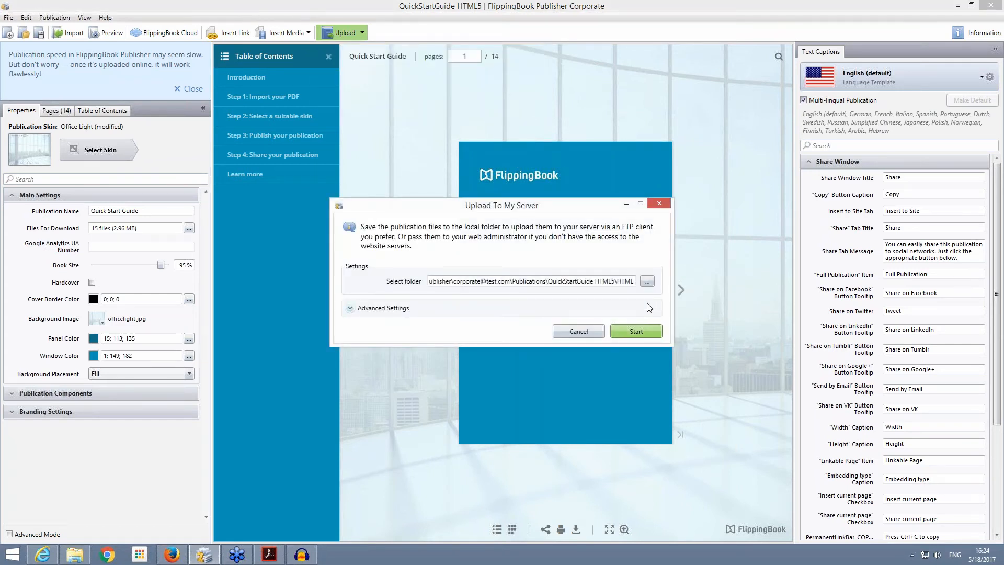
pyautogui.click(644, 331)
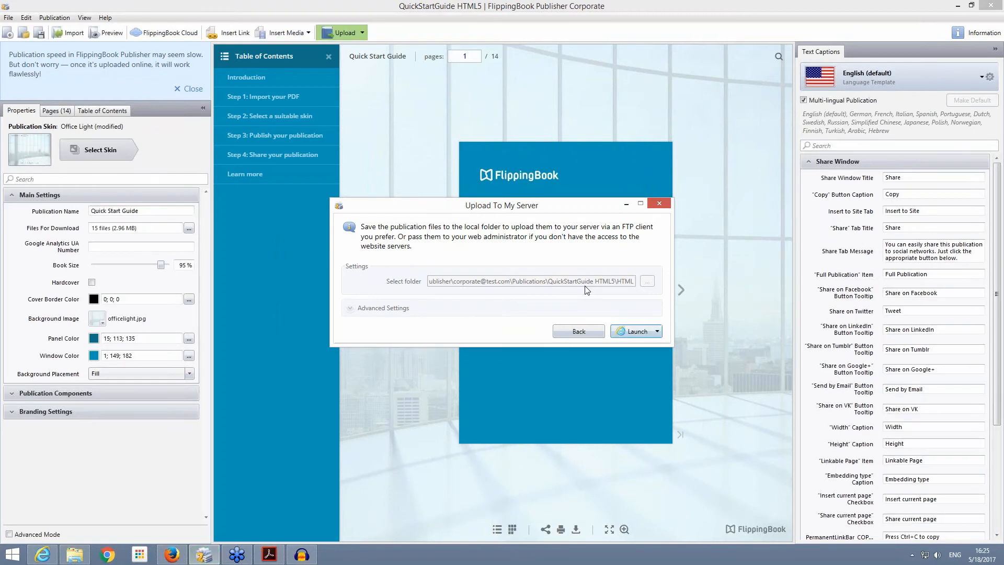
pyautogui.click(657, 337)
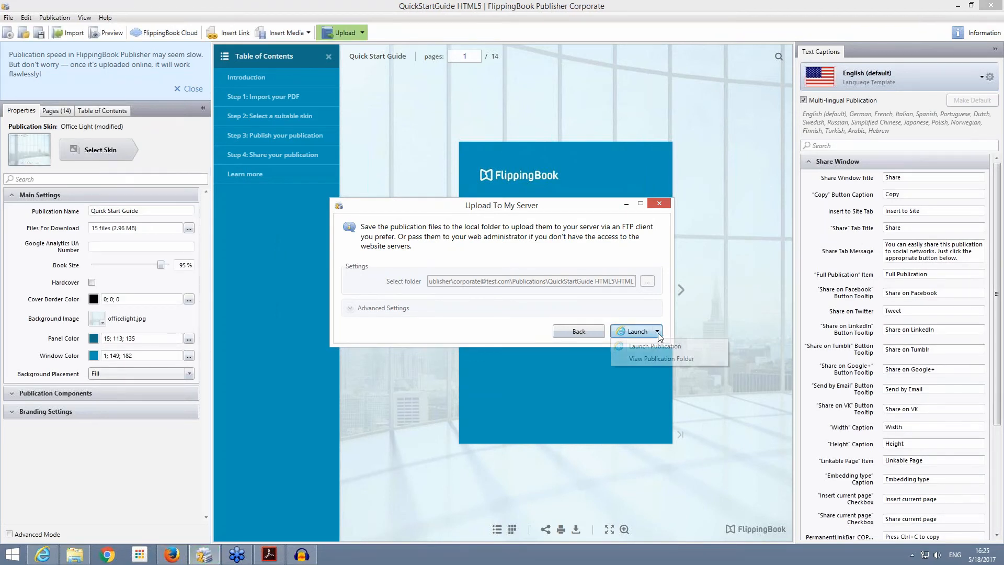
pyautogui.click(661, 359)
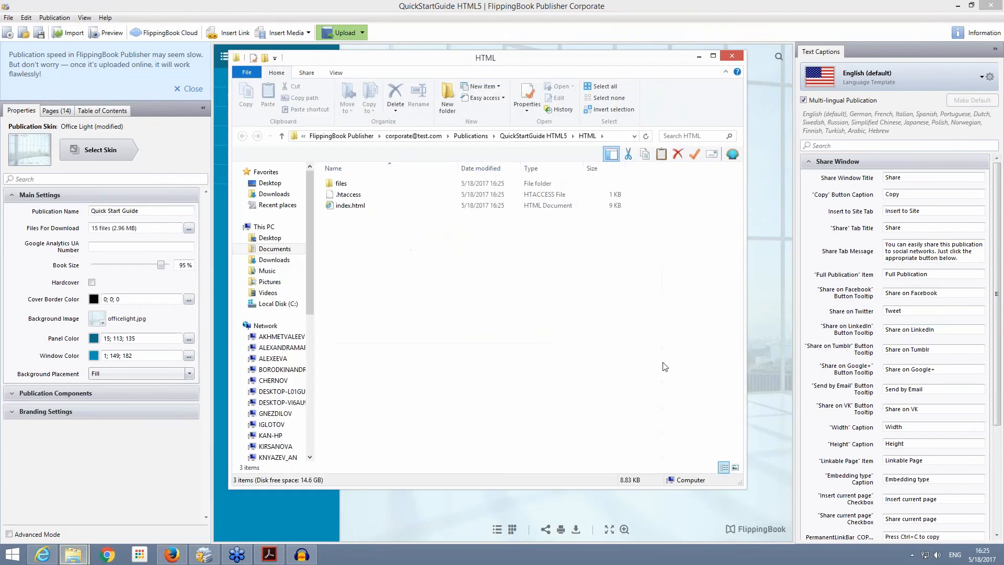
pyautogui.click(342, 185)
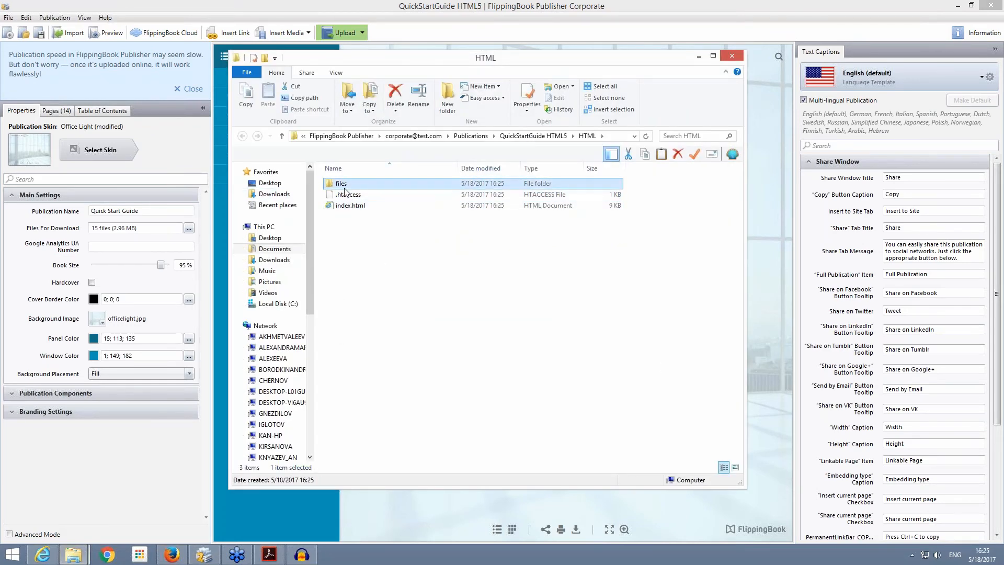
pyautogui.click(731, 56)
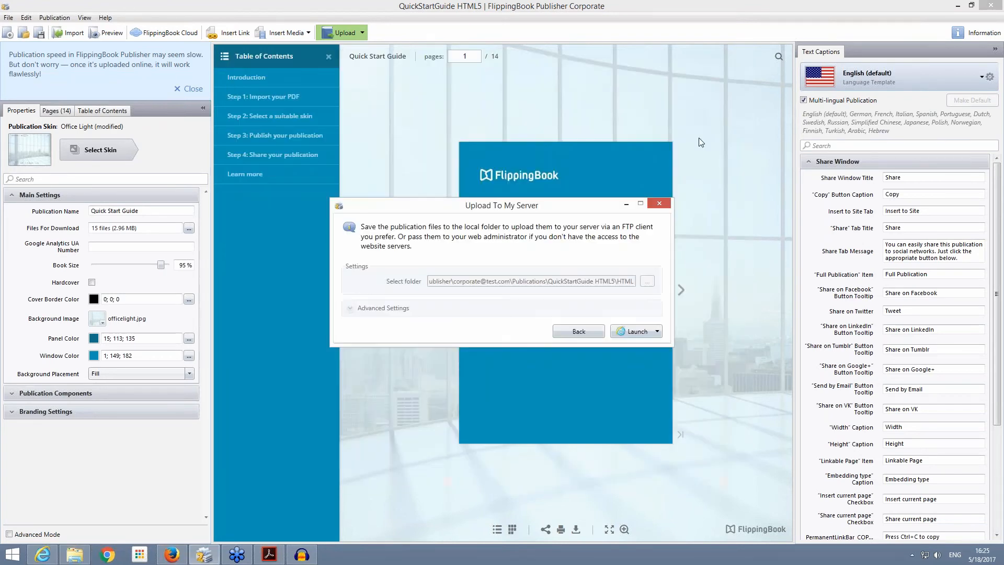
pyautogui.click(659, 203)
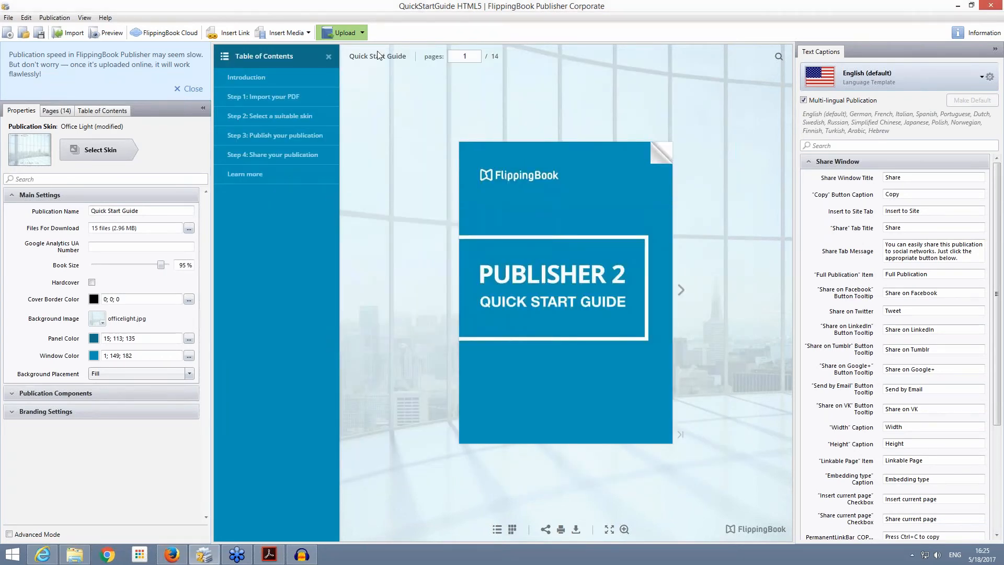
# Step: View the upload settings for publishing to My Server via FTP, and leave them without uploading
pyautogui.click(364, 32)
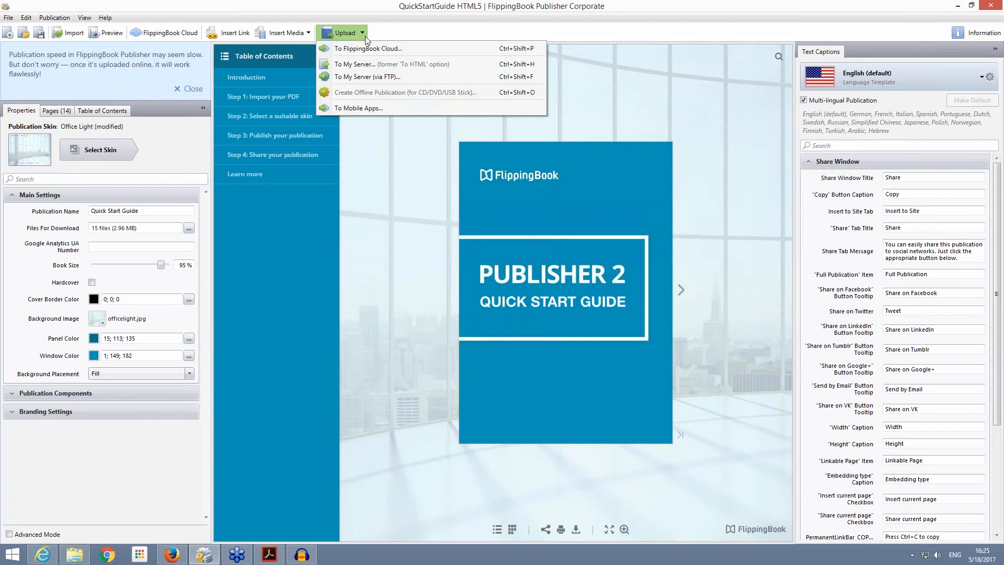
pyautogui.click(378, 77)
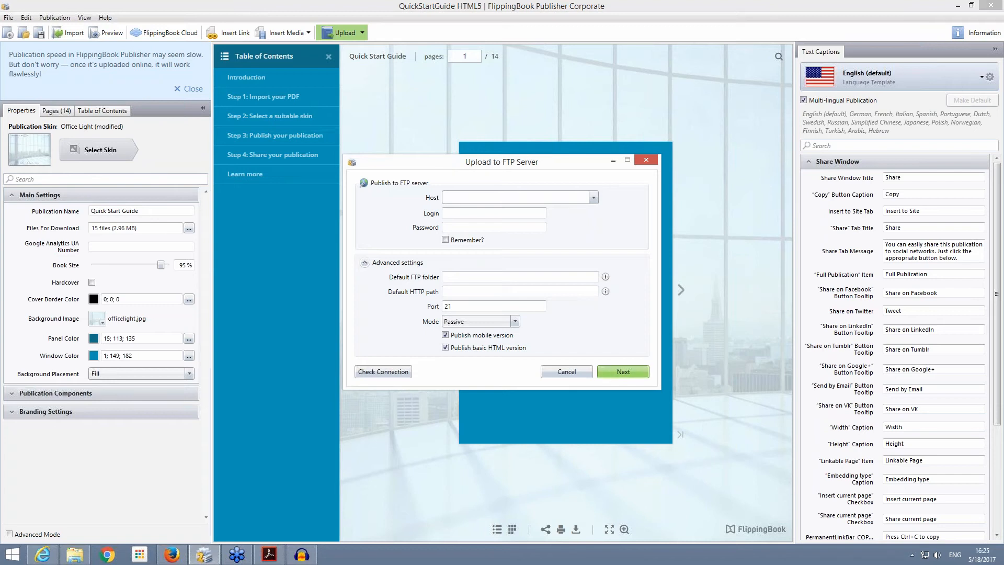
pyautogui.click(647, 161)
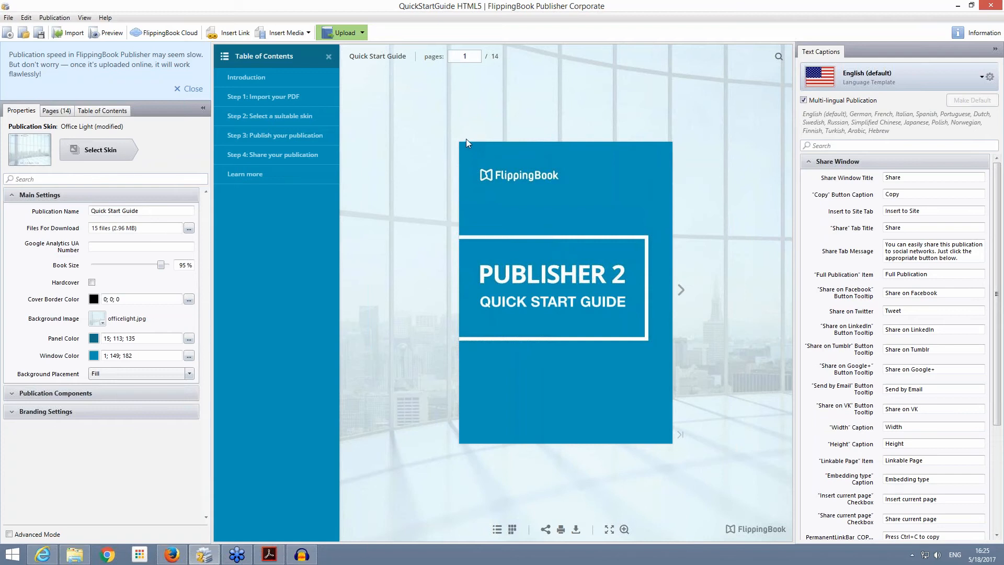
# Step: Close the QuickStartGuide HTML5 project and open the Flash to HTML5 Converter
pyautogui.click(9, 19)
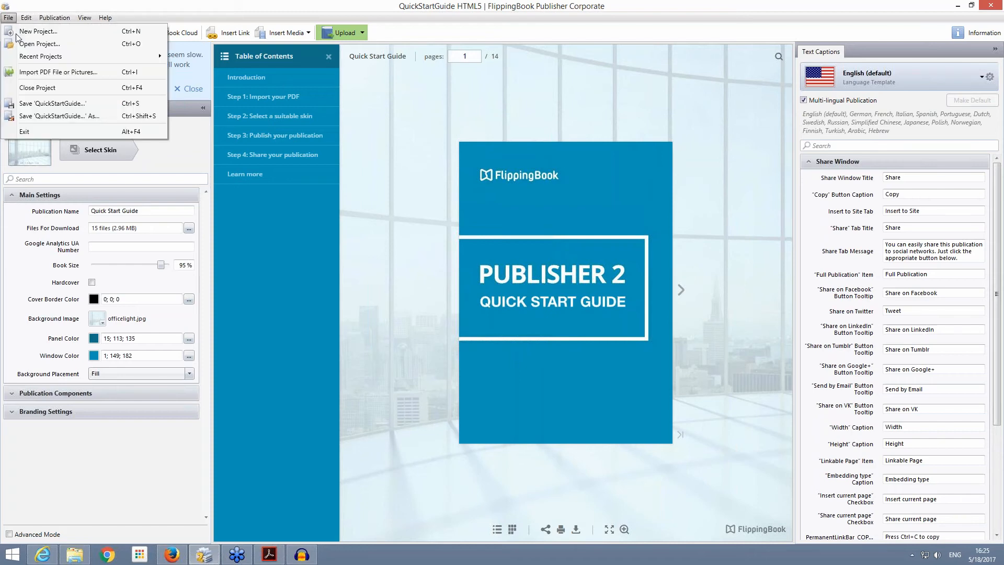
pyautogui.click(37, 89)
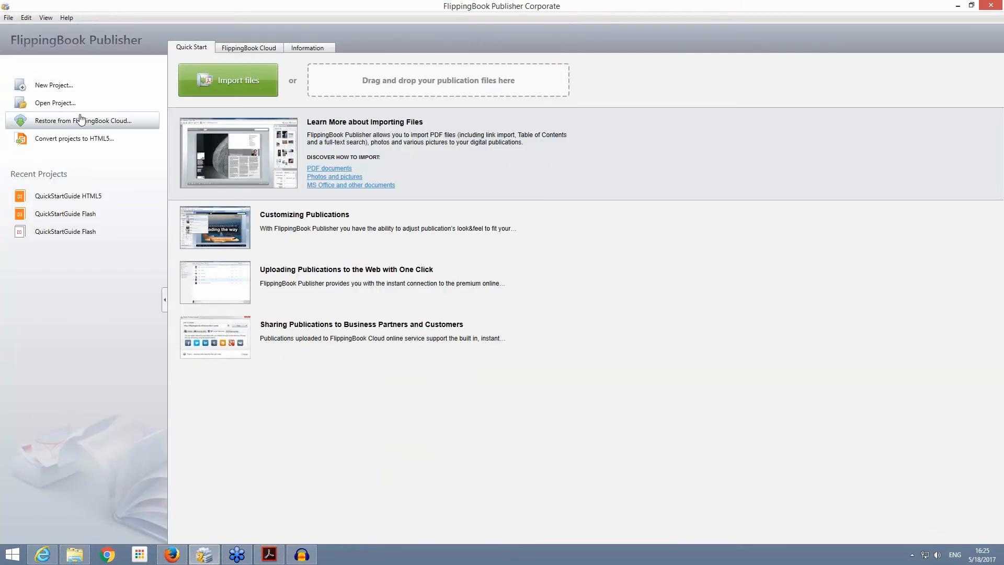
pyautogui.click(37, 140)
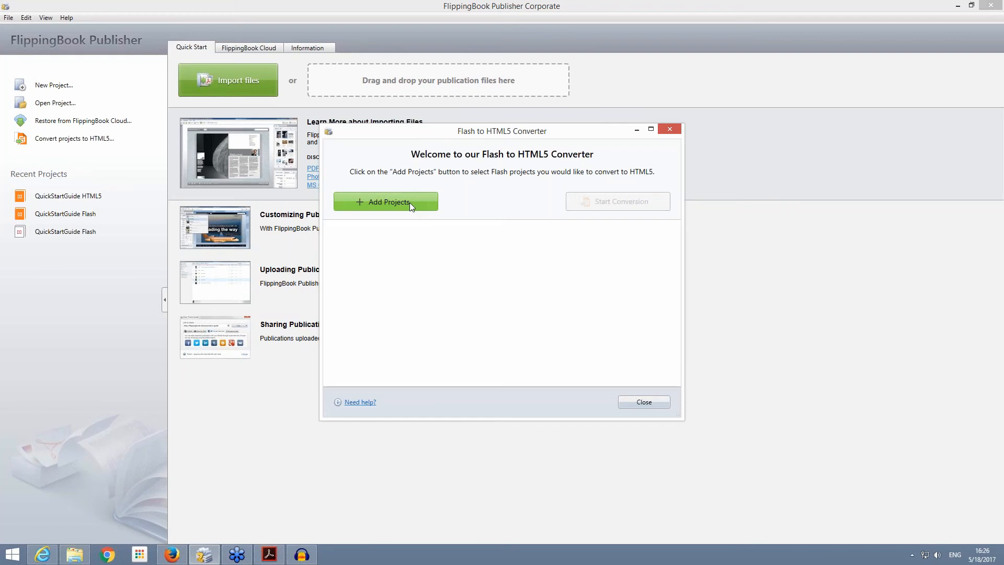
# Step: Add Bombardier.p2fp and QuickStartGuide.p2fp from the ProjectsFor Webinar folder to the converter's project list
pyautogui.click(409, 202)
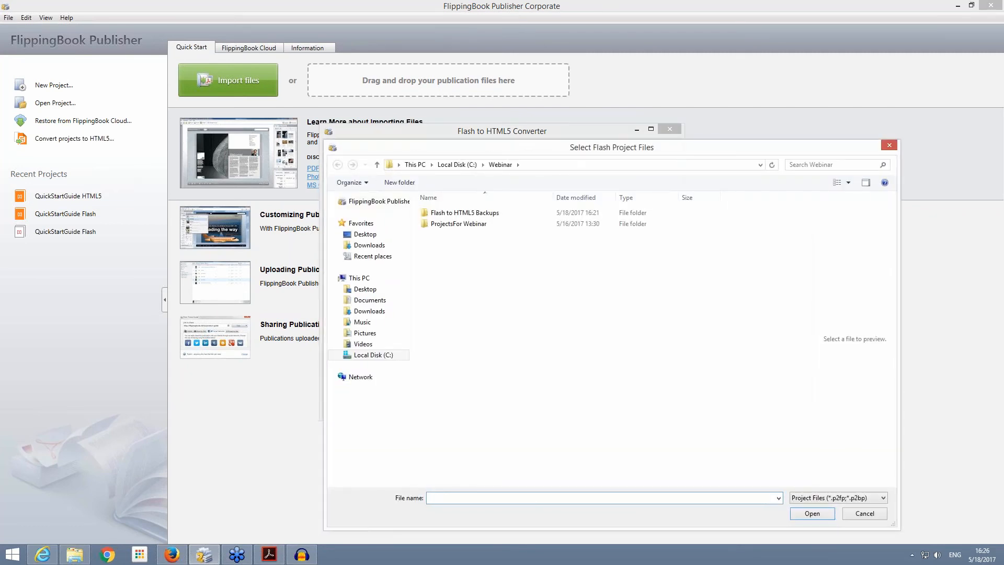
pyautogui.click(463, 225)
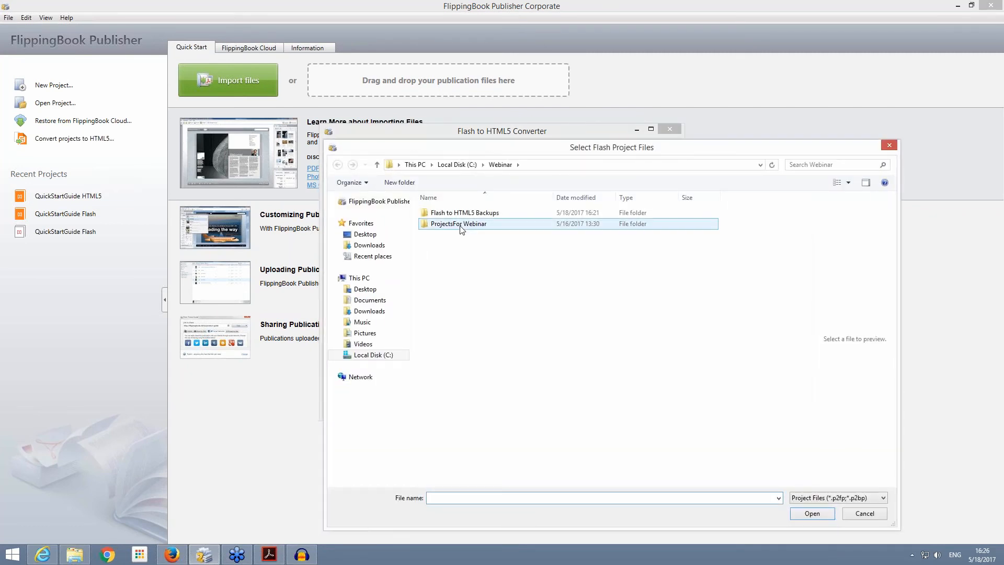
pyautogui.doubleClick(463, 226)
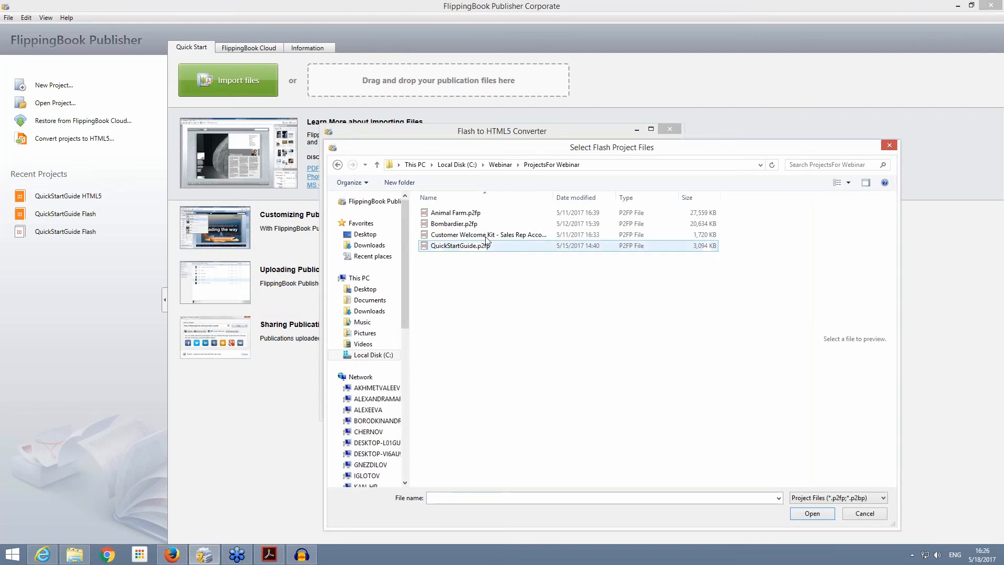
pyautogui.click(458, 213)
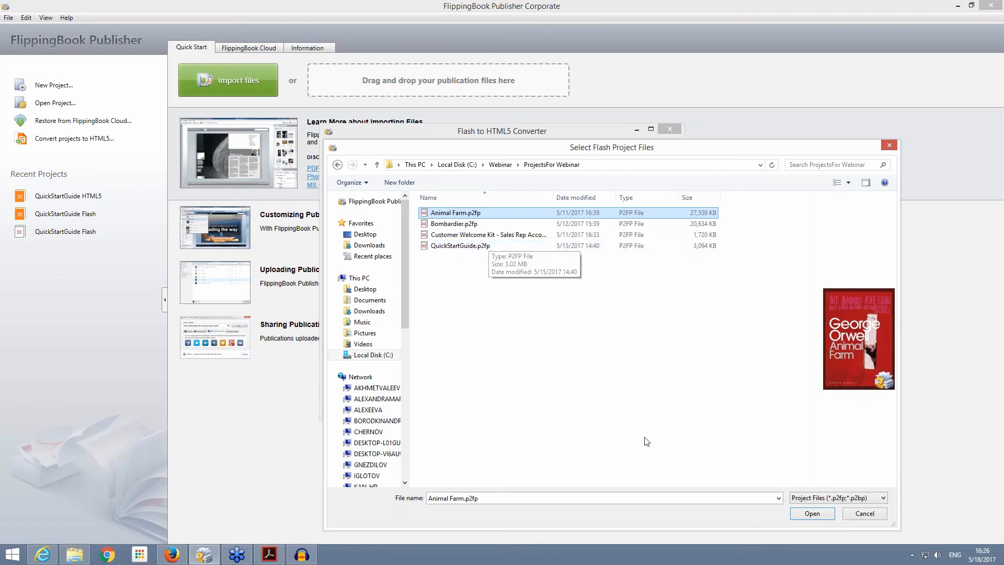
pyautogui.keyDown('shift'); pyautogui.click(465, 246); pyautogui.keyUp('shift')
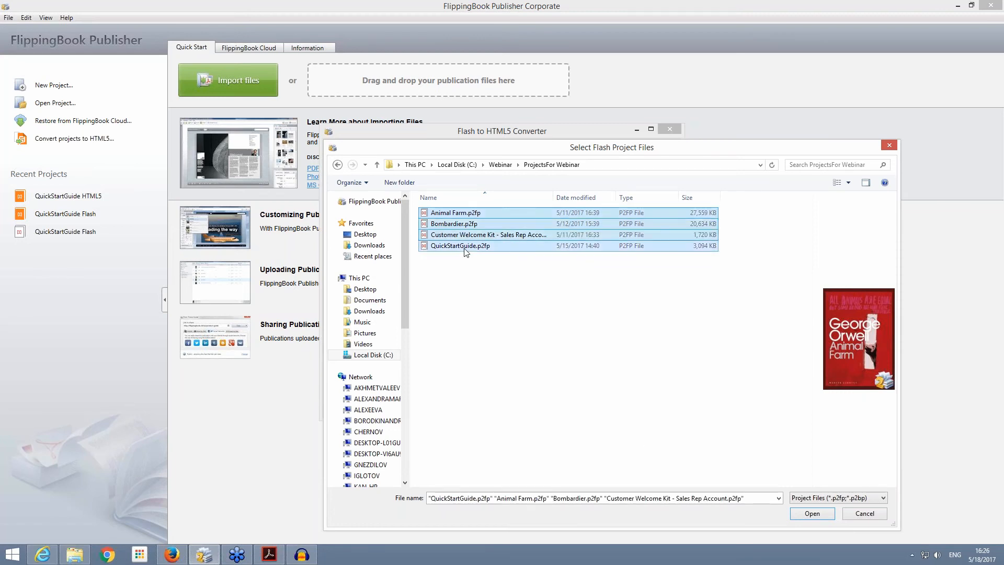
pyautogui.click(490, 266)
pyautogui.click(473, 215)
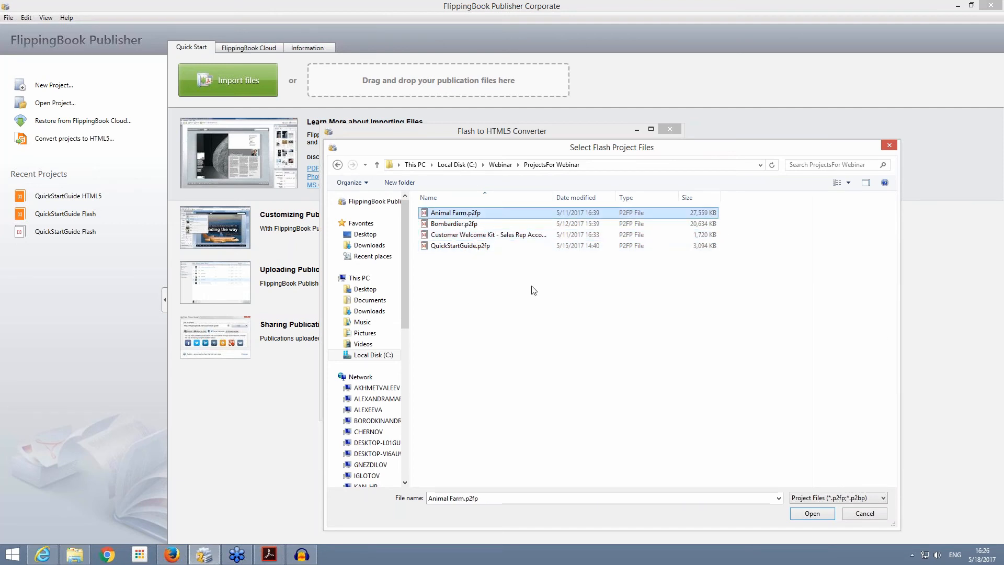
pyautogui.click(483, 224)
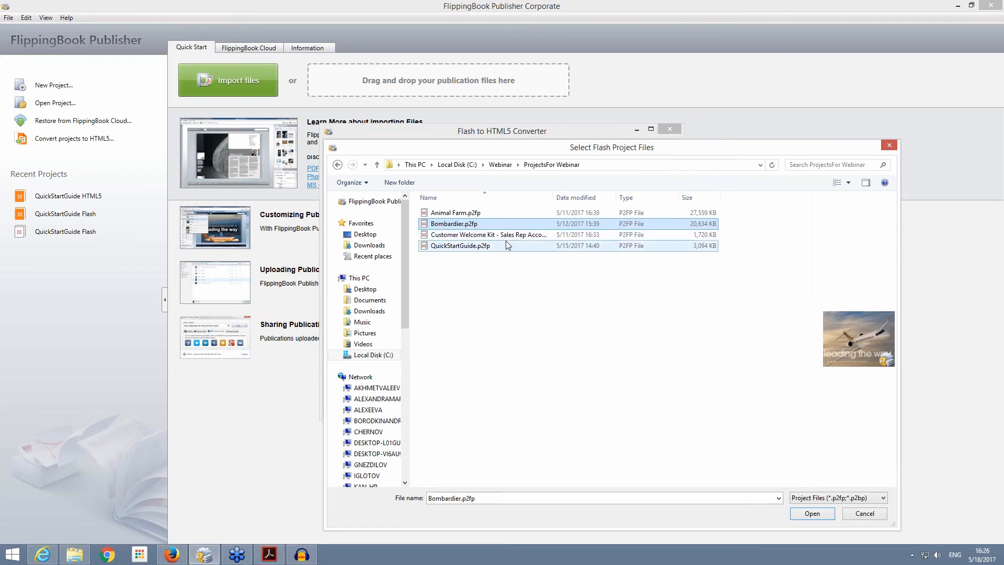
pyautogui.keyDown('ctrl'); pyautogui.click(478, 246); pyautogui.keyUp('ctrl')
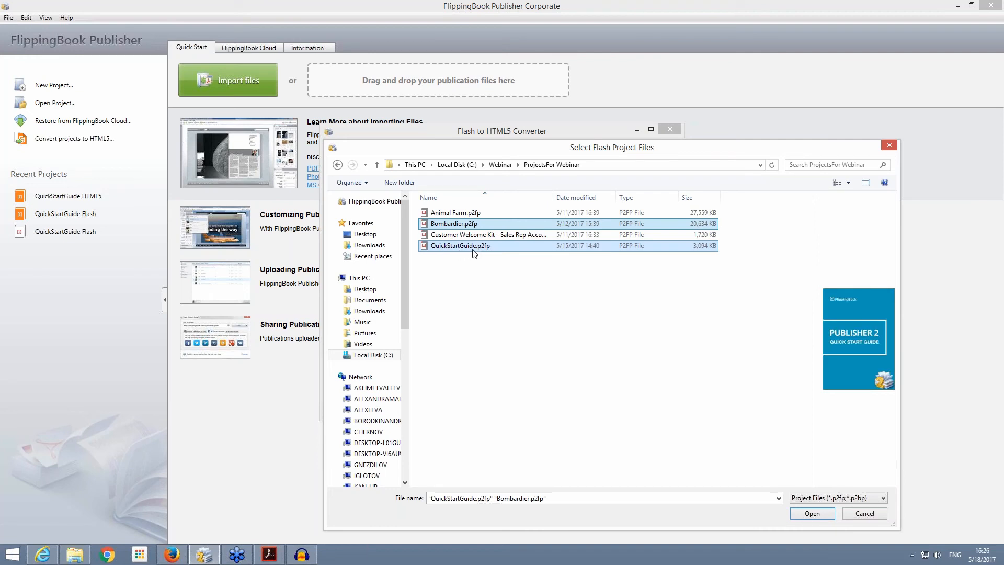
pyautogui.click(812, 513)
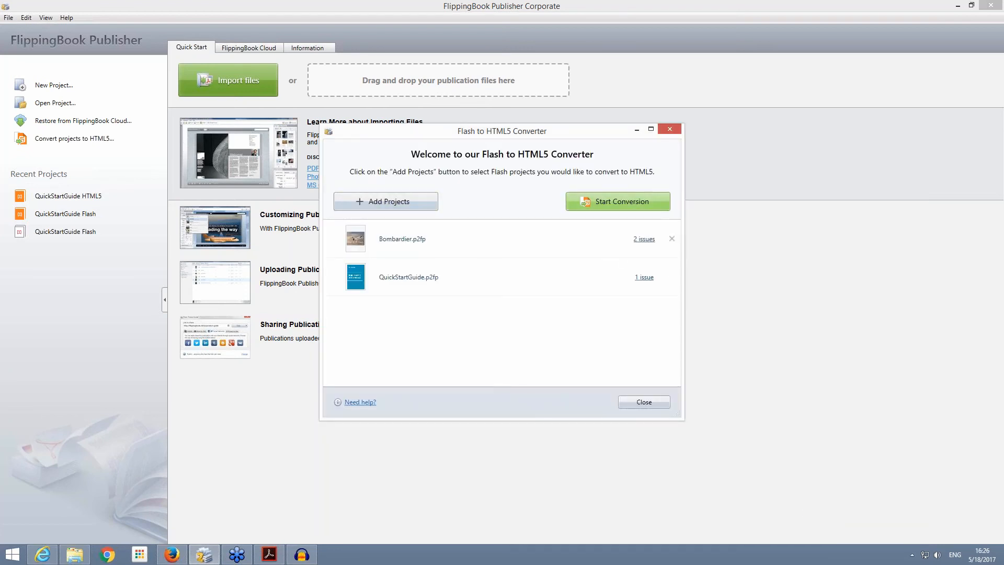
# Step: Review the conversion issues of Bombardier.p2fp and start converting the listed projects
pyautogui.click(645, 241)
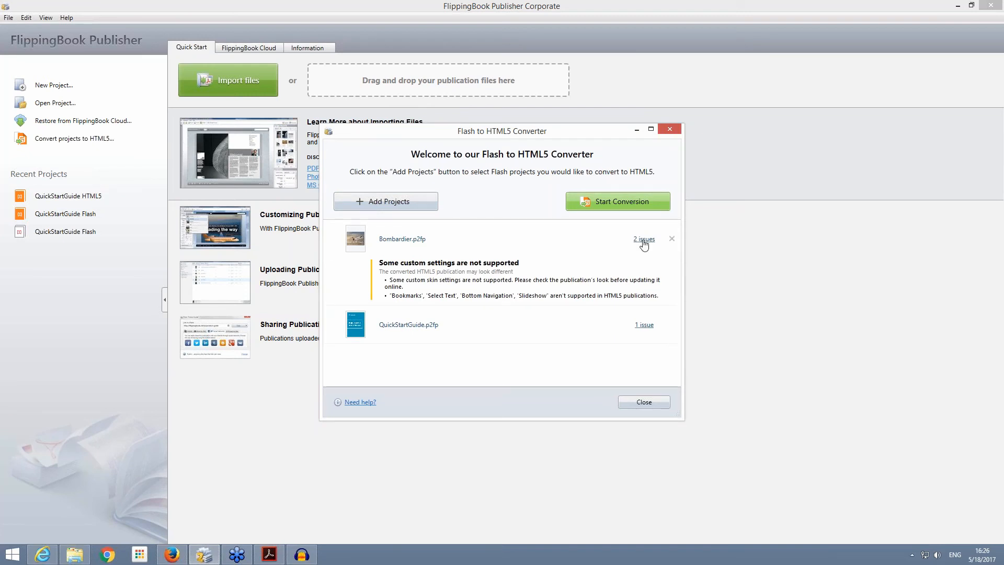
pyautogui.click(637, 205)
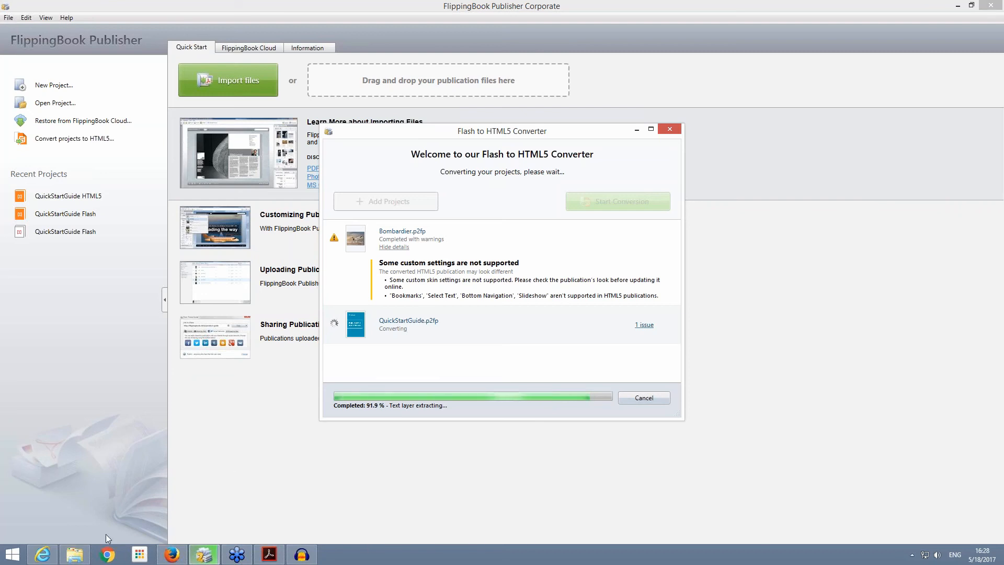
# Step: Switch to Internet Explorer, open flippingbook.com, and check the downloadable Publisher version on the account's FB Publisher overview
pyautogui.click(175, 556)
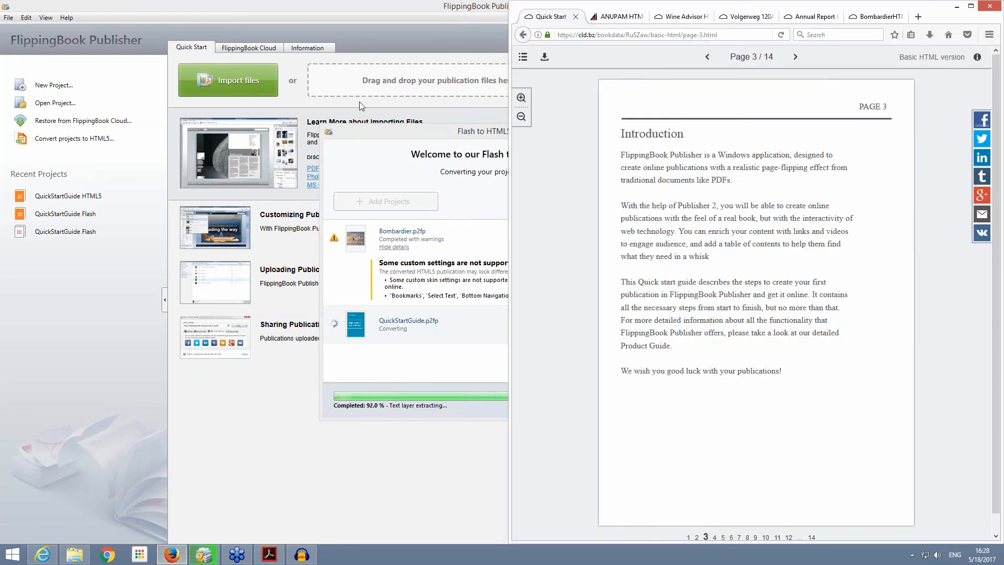
pyautogui.click(46, 556)
pyautogui.click(636, 36)
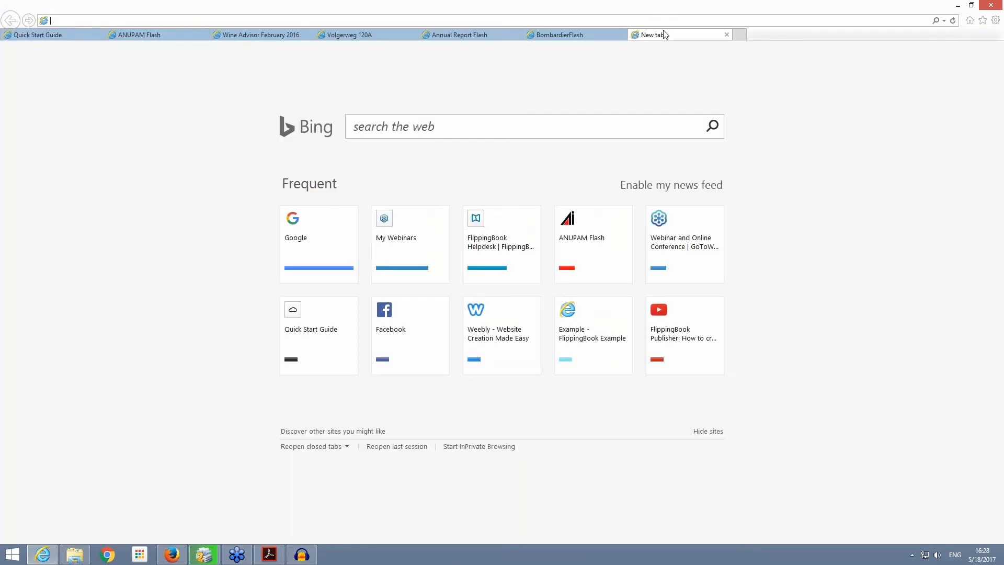
pyautogui.click(564, 21)
pyautogui.write('flippingbook.com/')
pyautogui.press('Return')
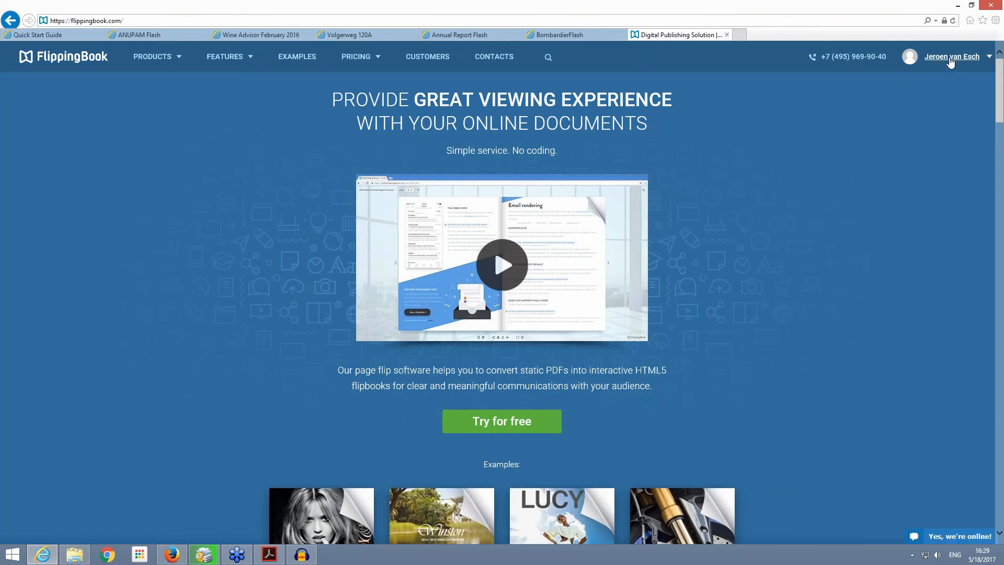
pyautogui.click(950, 61)
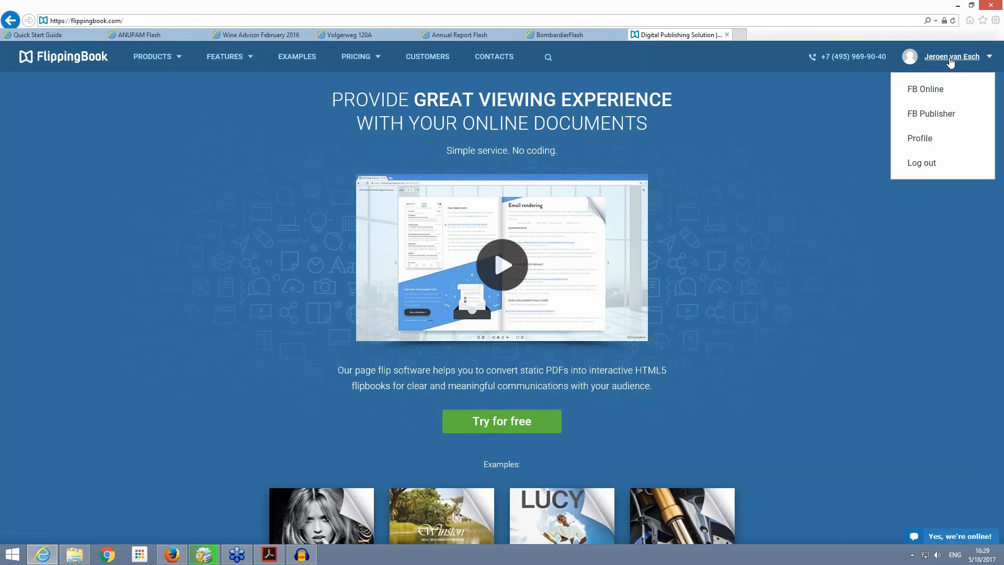
pyautogui.click(939, 115)
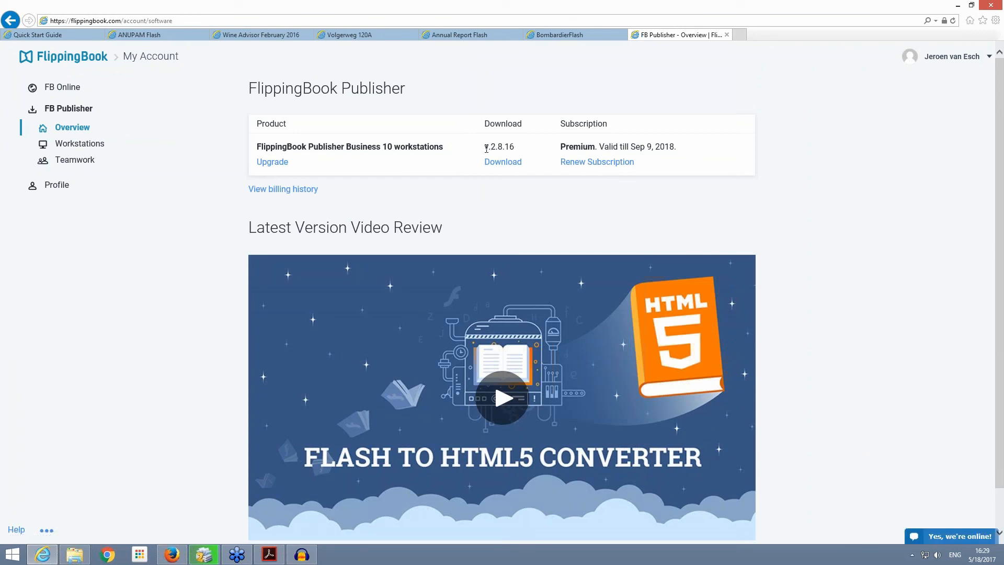
pyautogui.moveTo(485, 148); pyautogui.dragTo(513, 154)
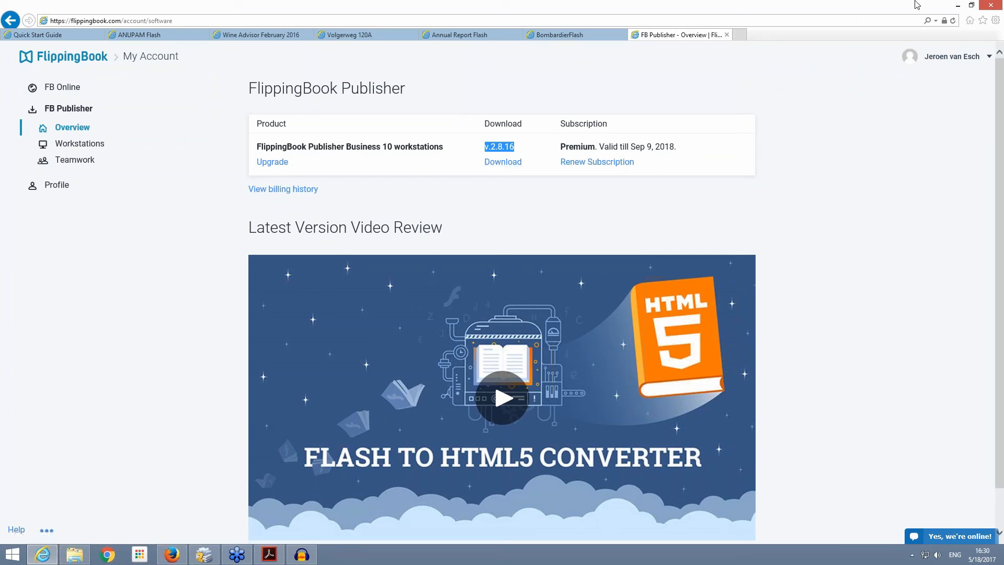
# Step: Return to FlippingBook Publisher and close the finished Flash to HTML5 Converter
pyautogui.click(959, 8)
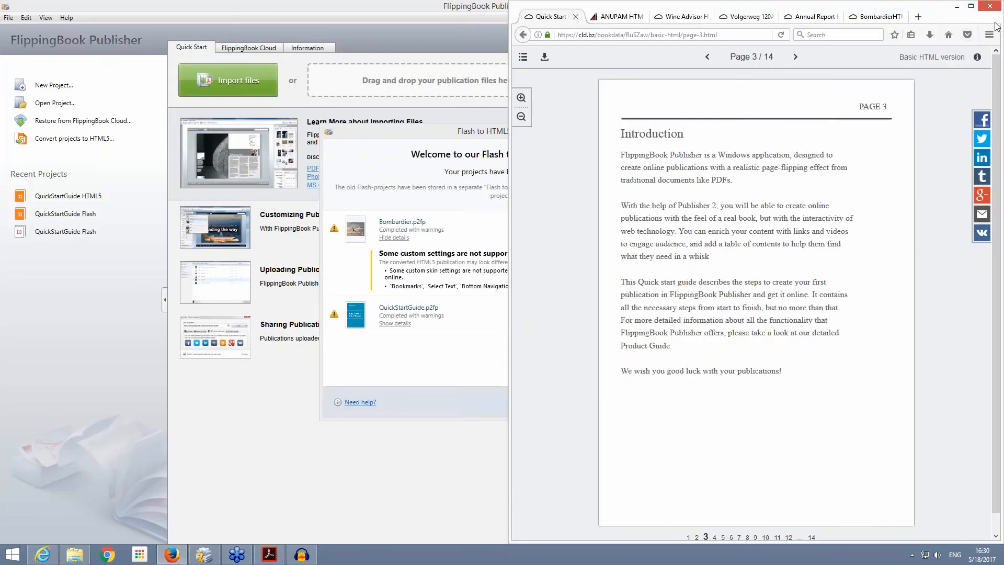
pyautogui.click(956, 7)
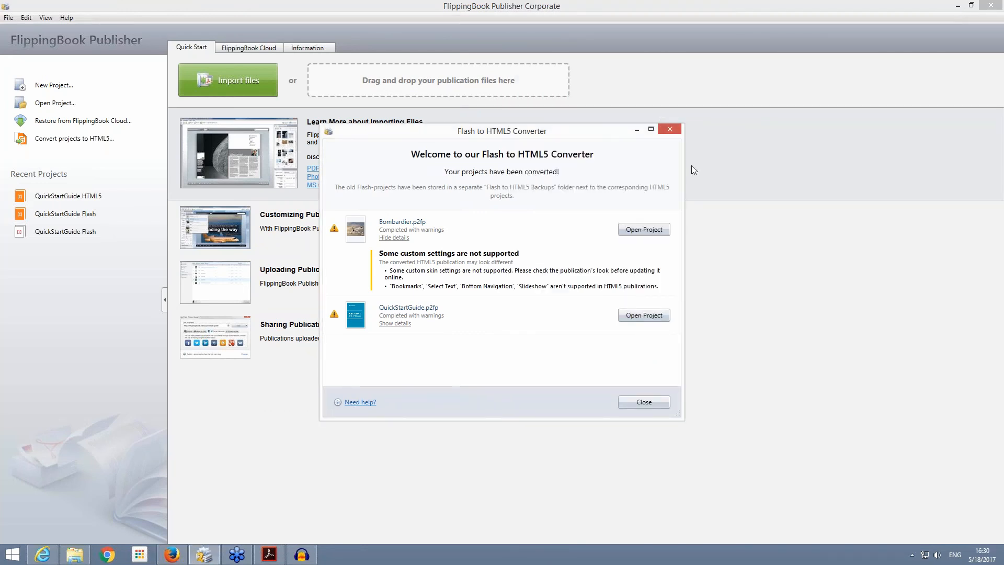
pyautogui.click(660, 403)
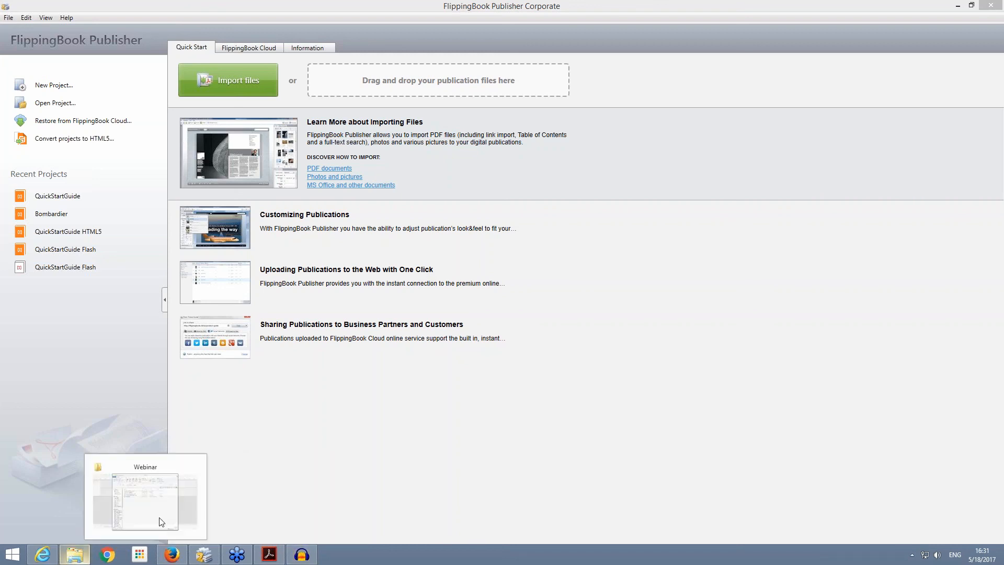
# Step: In Internet Explorer, download the full Wine Advisor February 2016 publication as a PDF and save the file
pyautogui.moveTo(206, 555)
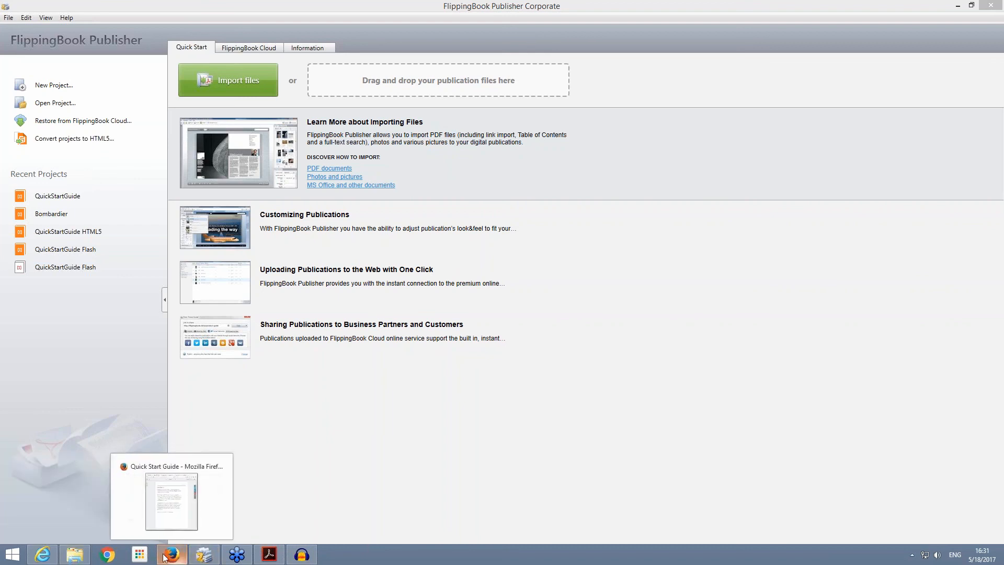
pyautogui.click(44, 555)
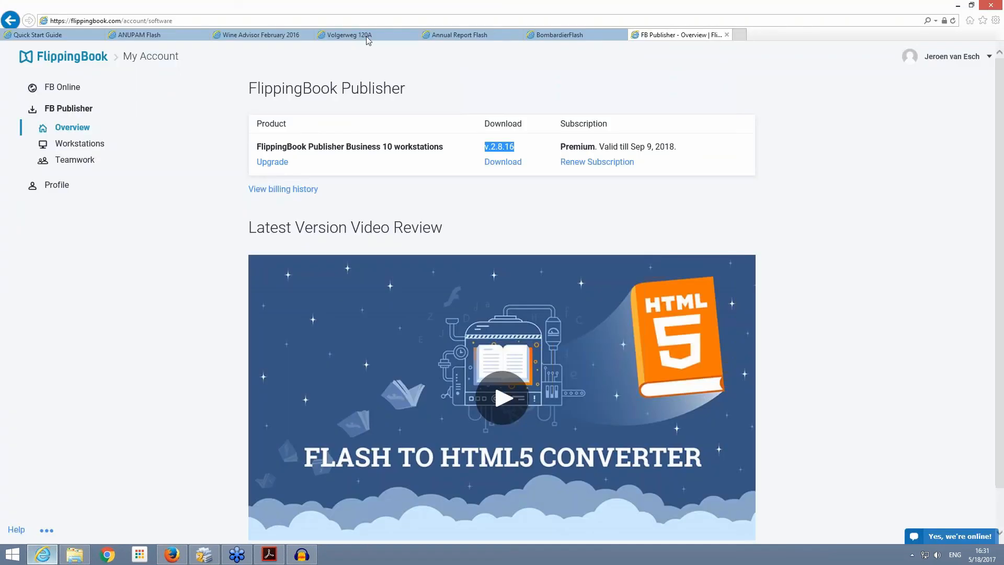
pyautogui.click(266, 34)
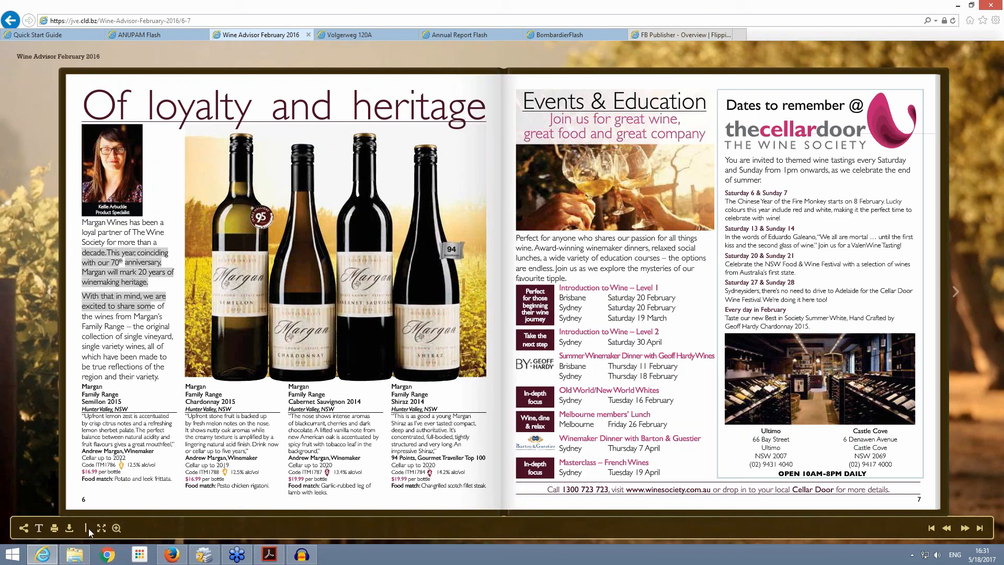
pyautogui.click(69, 534)
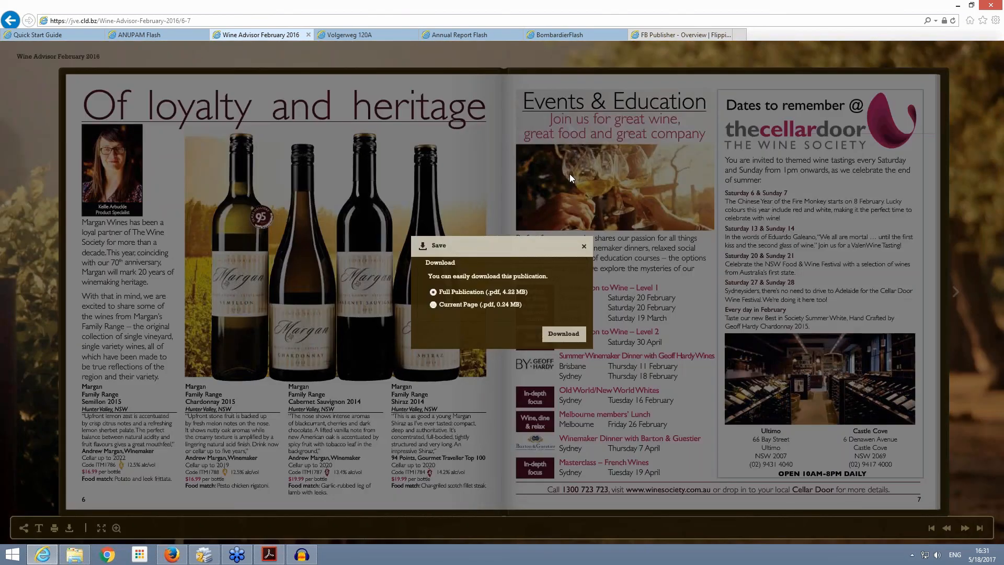
pyautogui.click(563, 333)
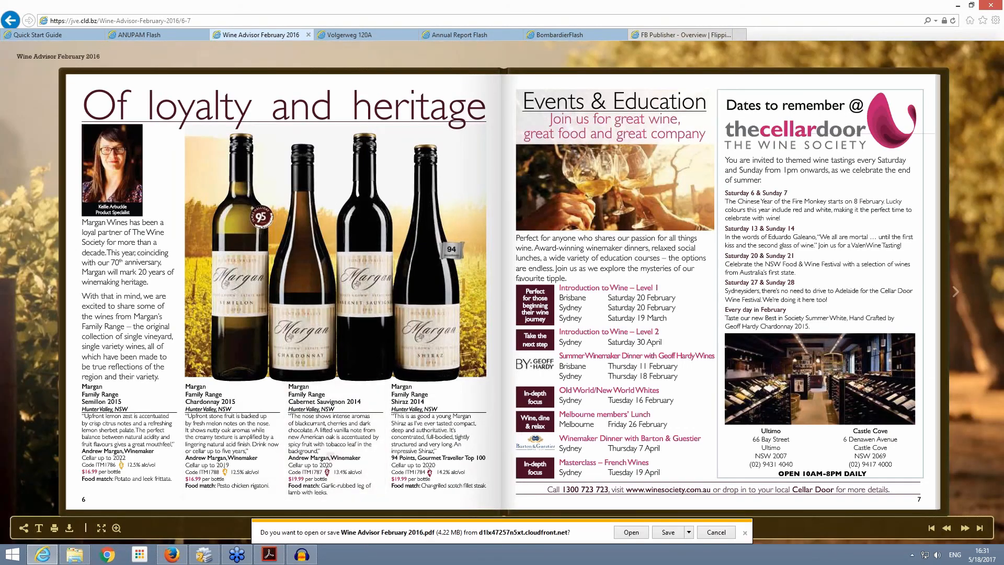
pyautogui.click(669, 532)
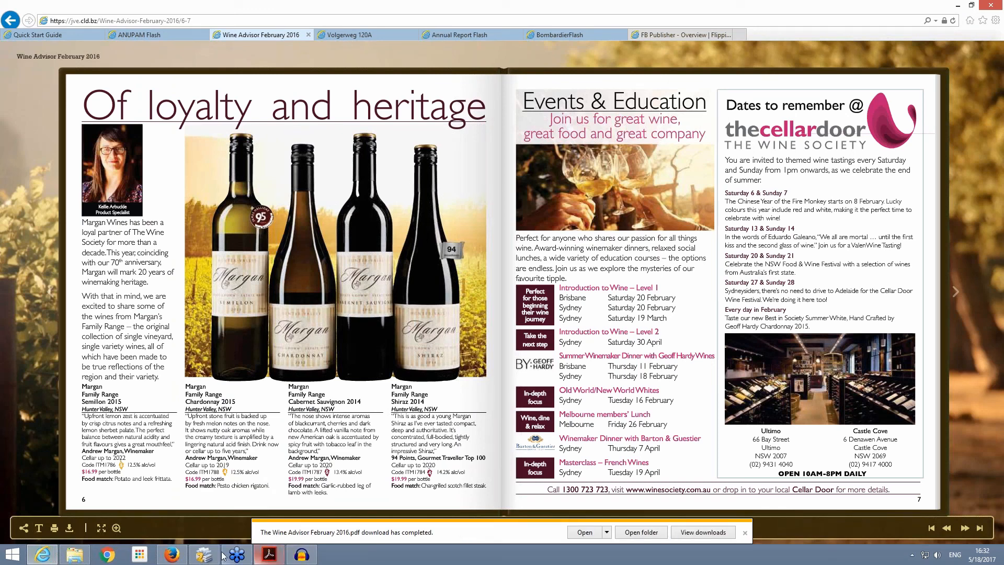
# Step: View the FlippingBook website's contact page, and open the FlippingBook Publisher desktop software page
pyautogui.moveTo(204, 558)
pyautogui.click(47, 555)
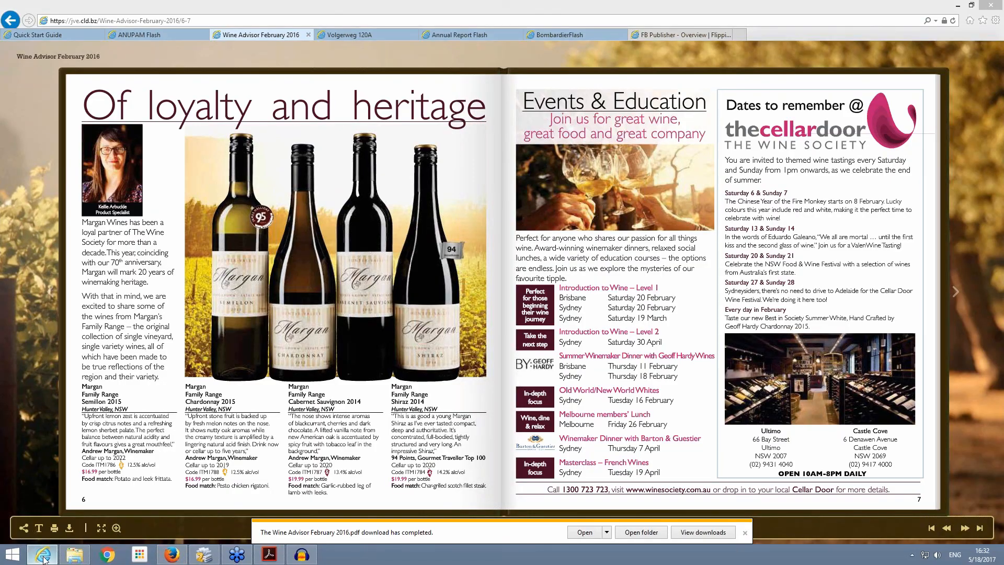
pyautogui.click(53, 556)
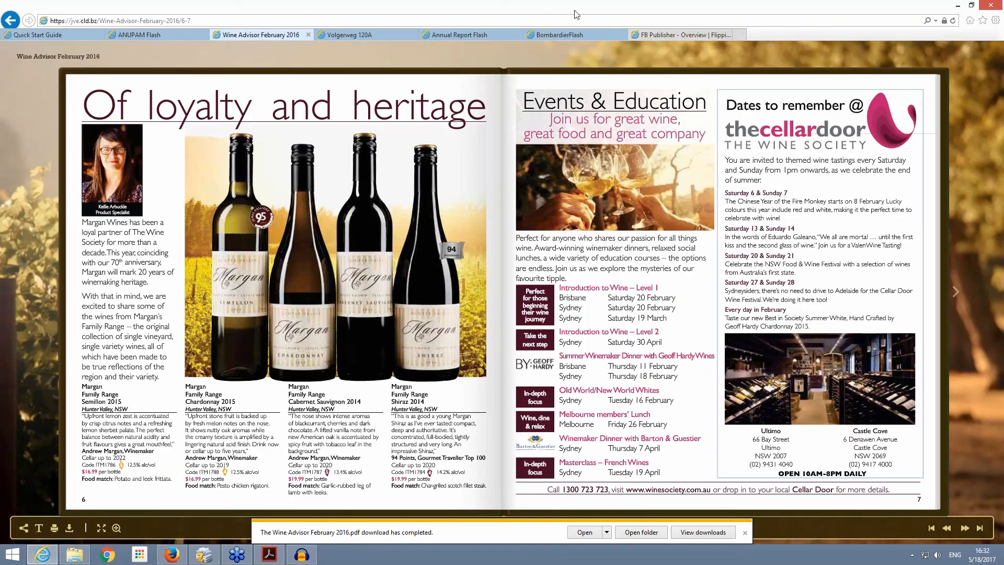
pyautogui.click(666, 34)
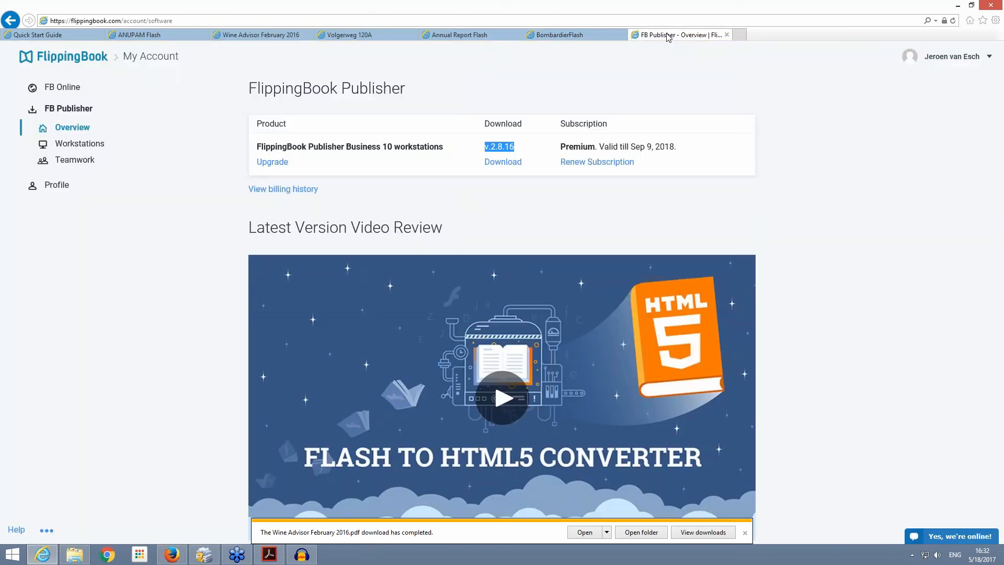
pyautogui.click(81, 62)
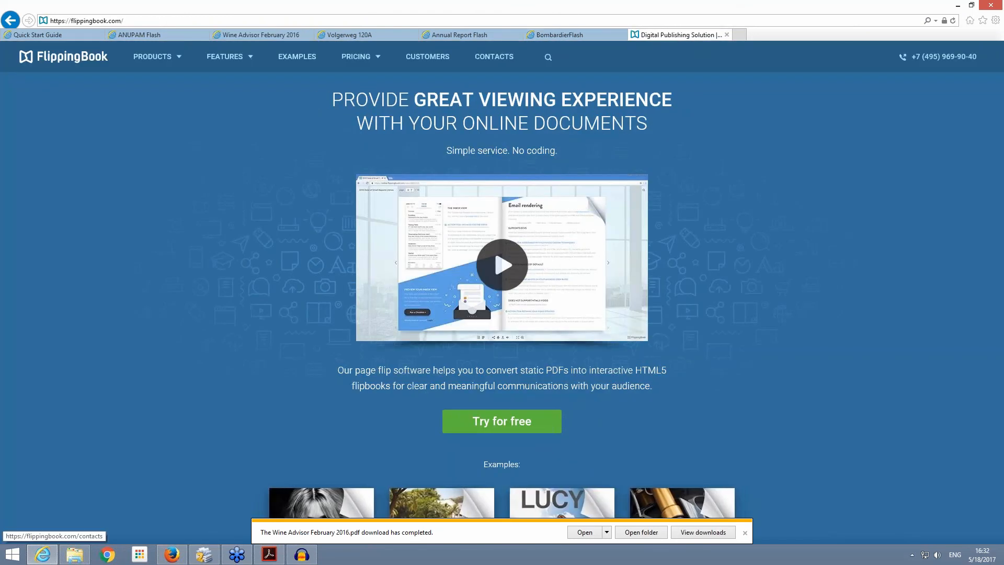
pyautogui.click(497, 59)
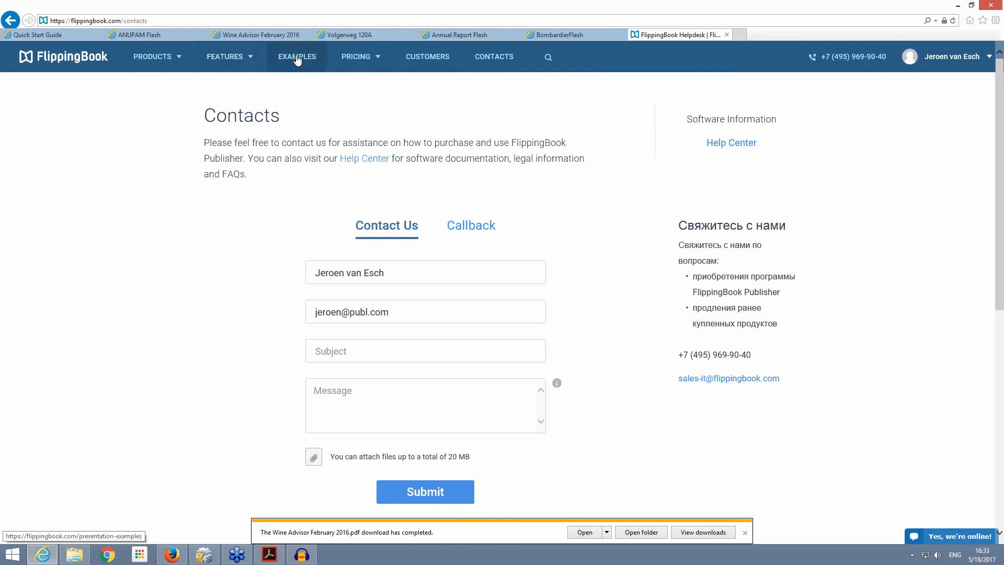
pyautogui.click(162, 63)
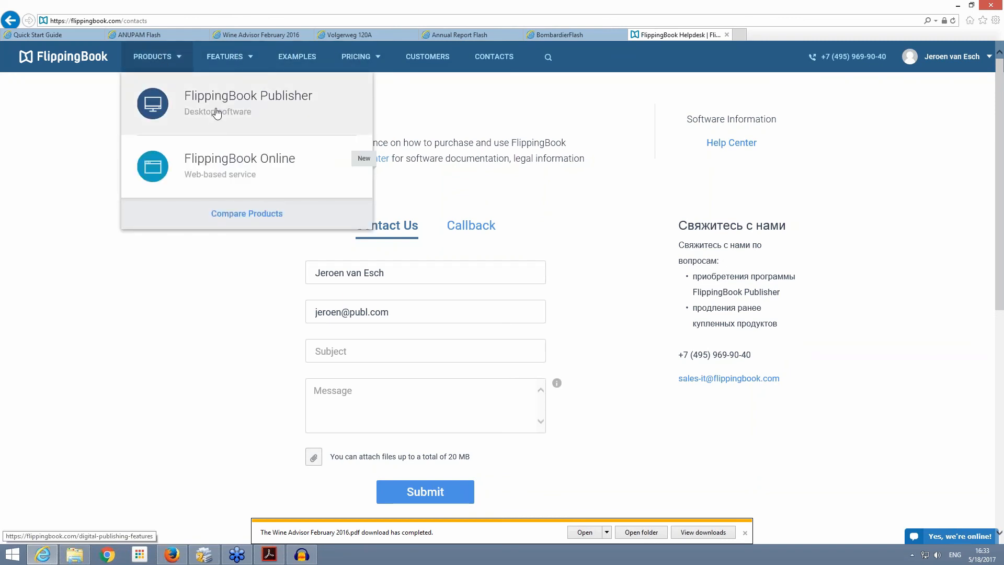
pyautogui.click(253, 104)
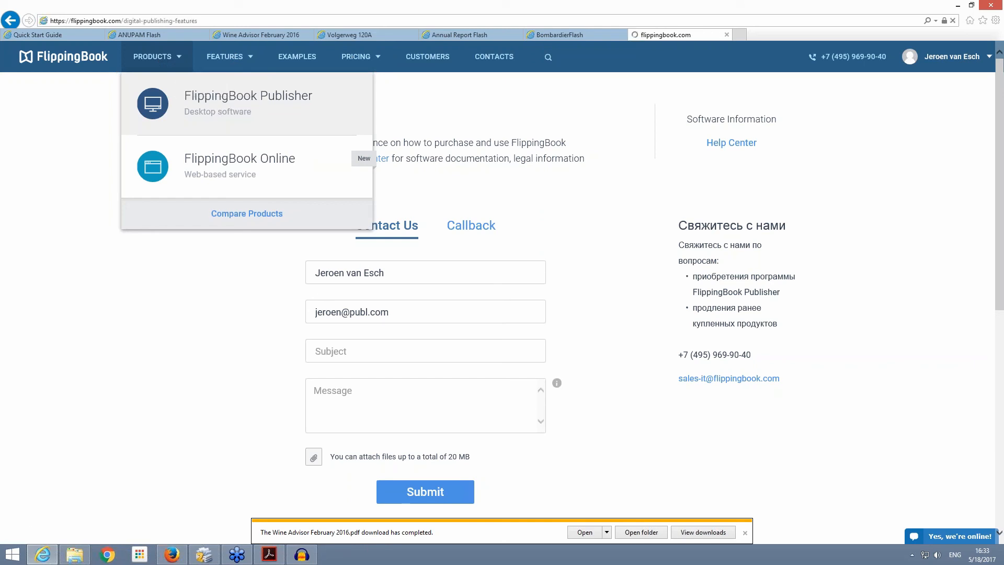